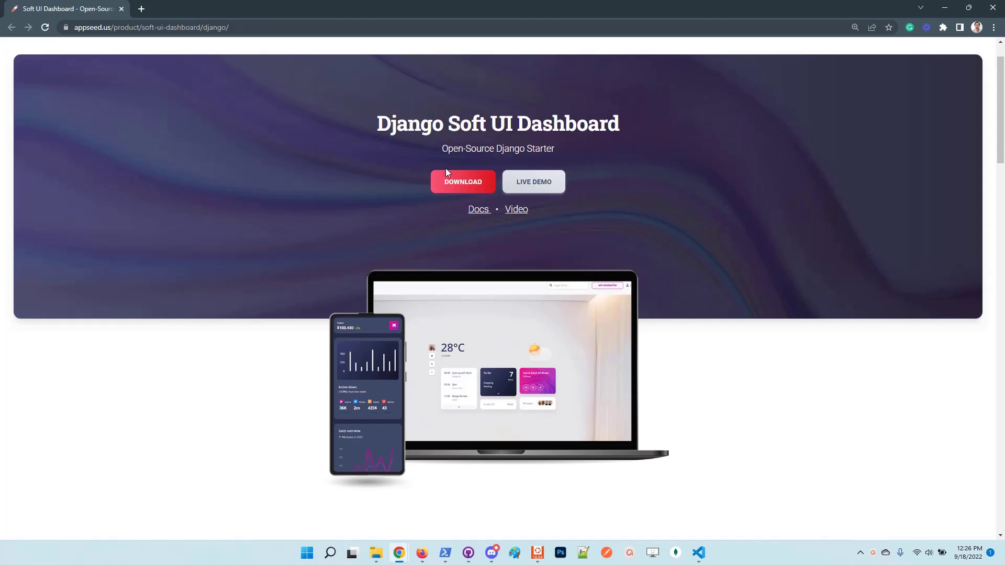
Open the django-soft-ui-dashboard GitHub repository and review the Dynamic DataTables roadmap item.
left_click(450, 185)
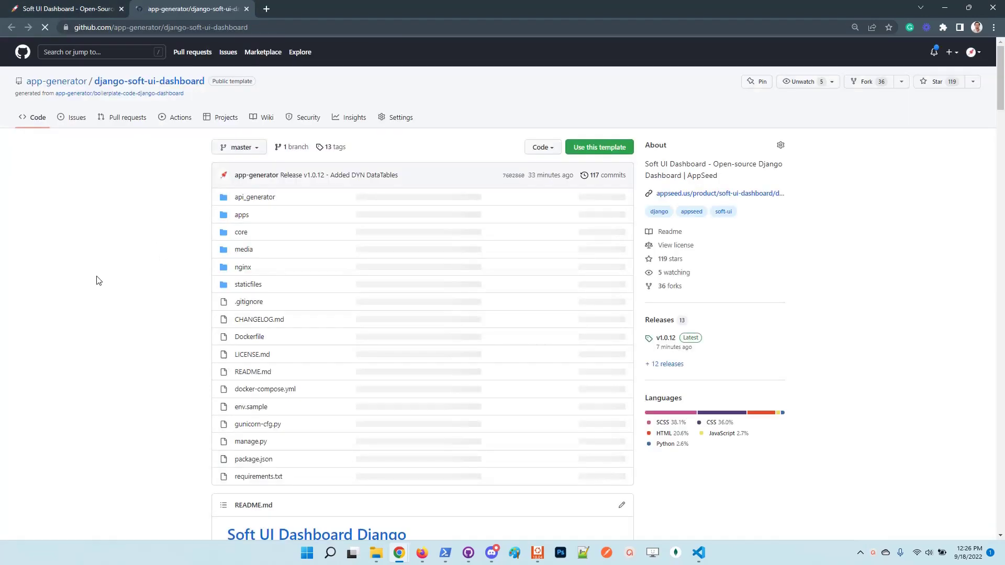
scroll(91, 267, "down", 8)
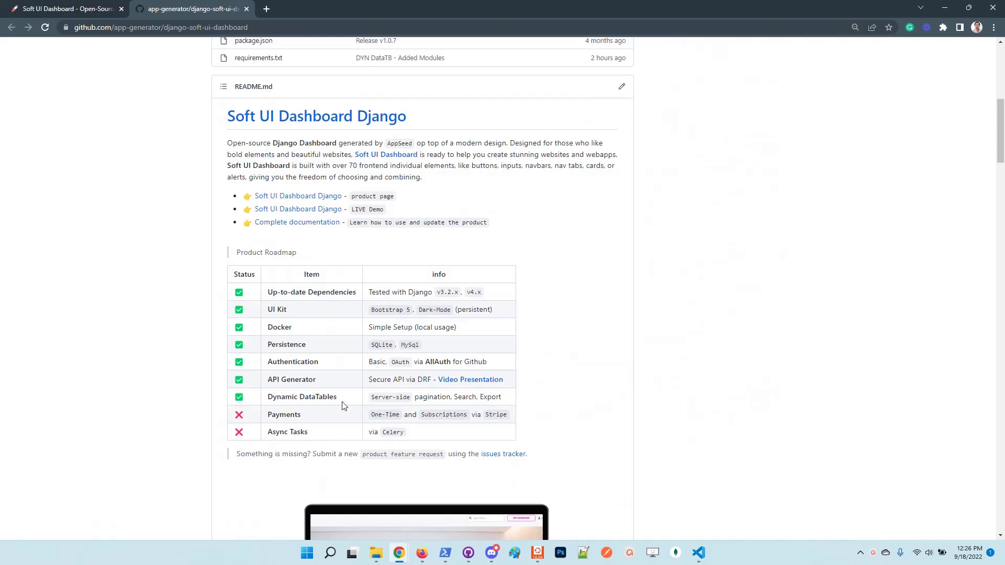
left_click_drag(343, 406, 267, 400)
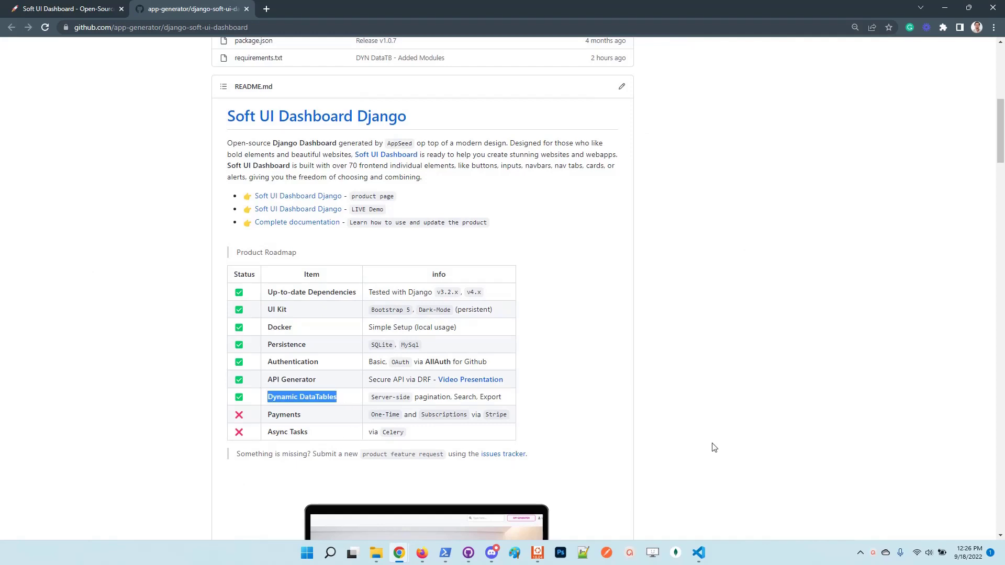
key("ctrl+plus")
left_click(697, 408)
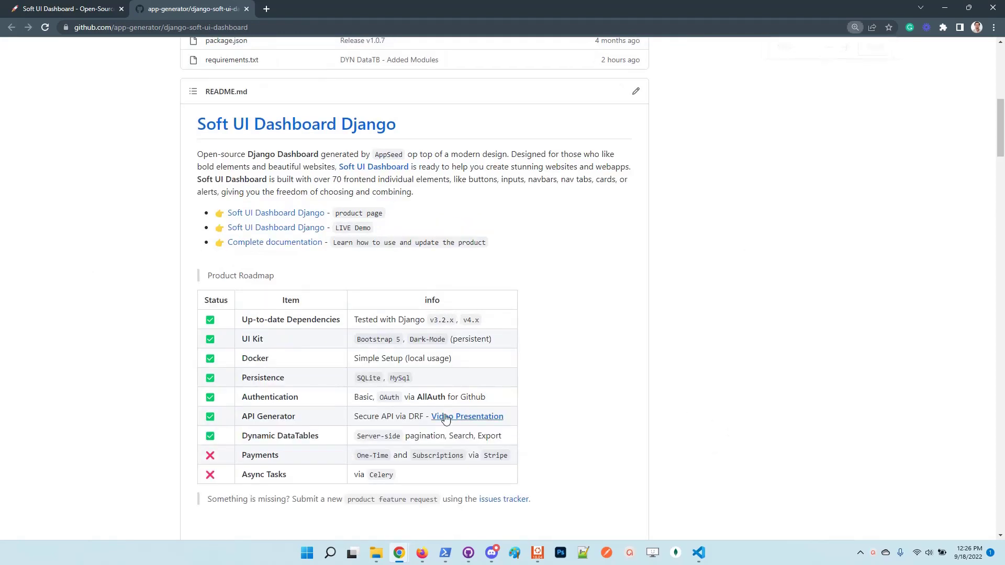
left_click_drag(320, 438, 243, 436)
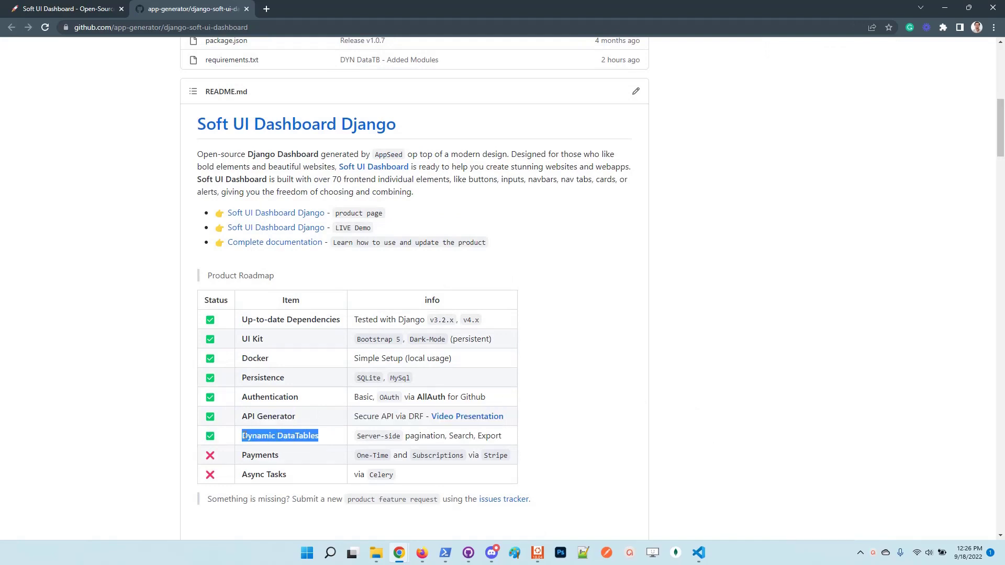
scroll(686, 400, "down", 2)
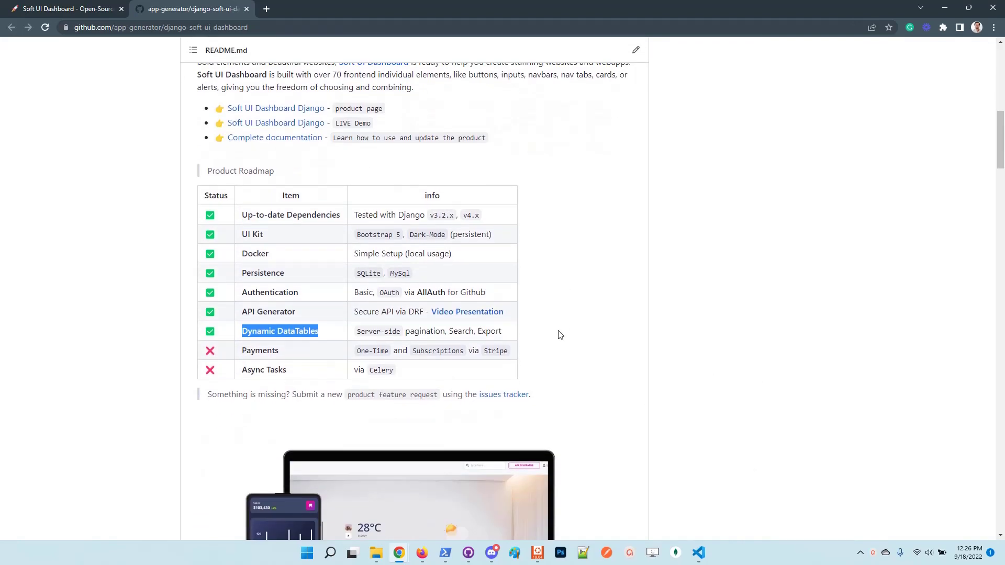
left_click(571, 336)
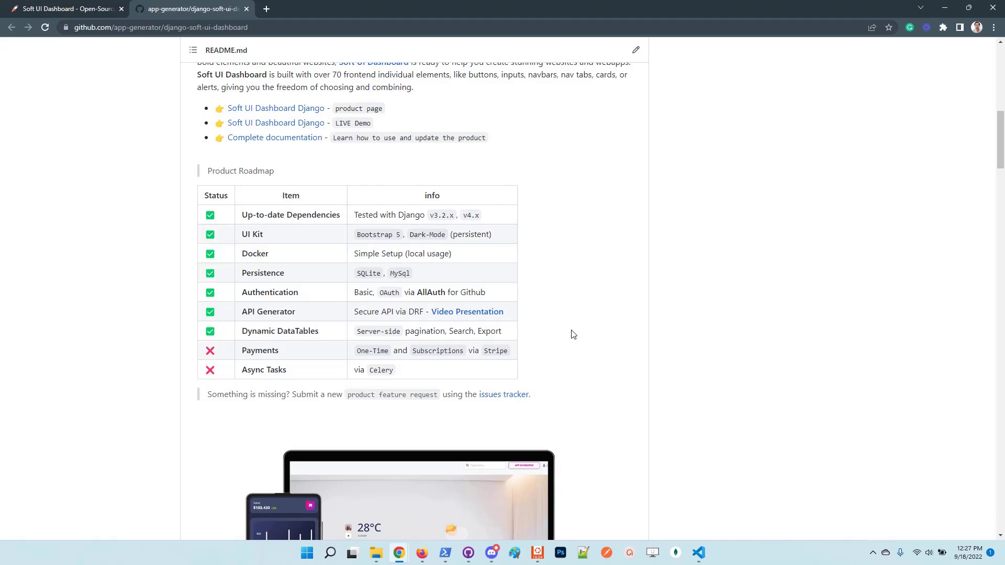
Copy the repository's HTTPS clone URL from the Code menu.
scroll(576, 337, "up", 2)
scroll(651, 220, "up", 8)
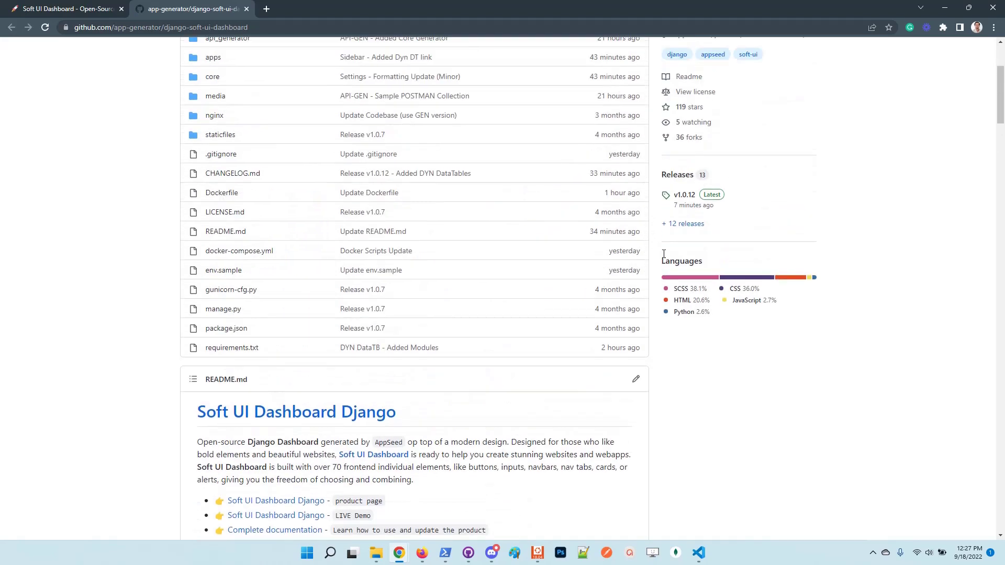
left_click(554, 163)
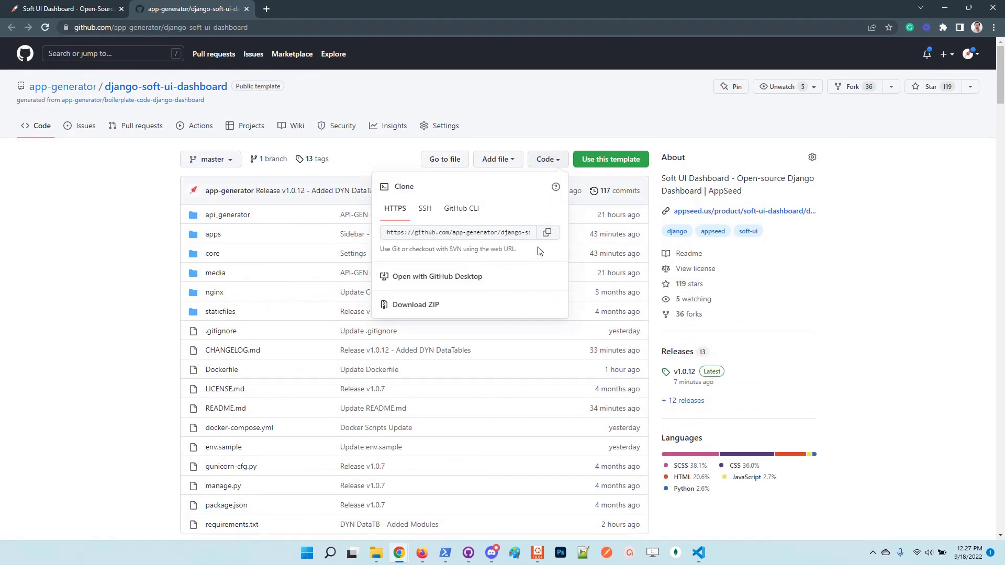
left_click(547, 233)
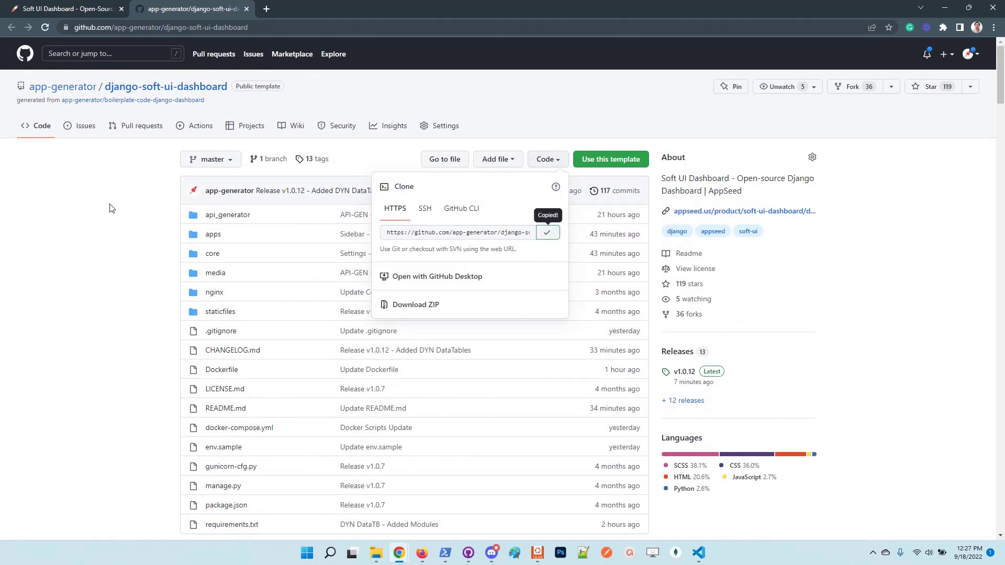
In PowerShell, git clone the copied django-soft-ui-dashboard repository URL.
left_click(445, 559)
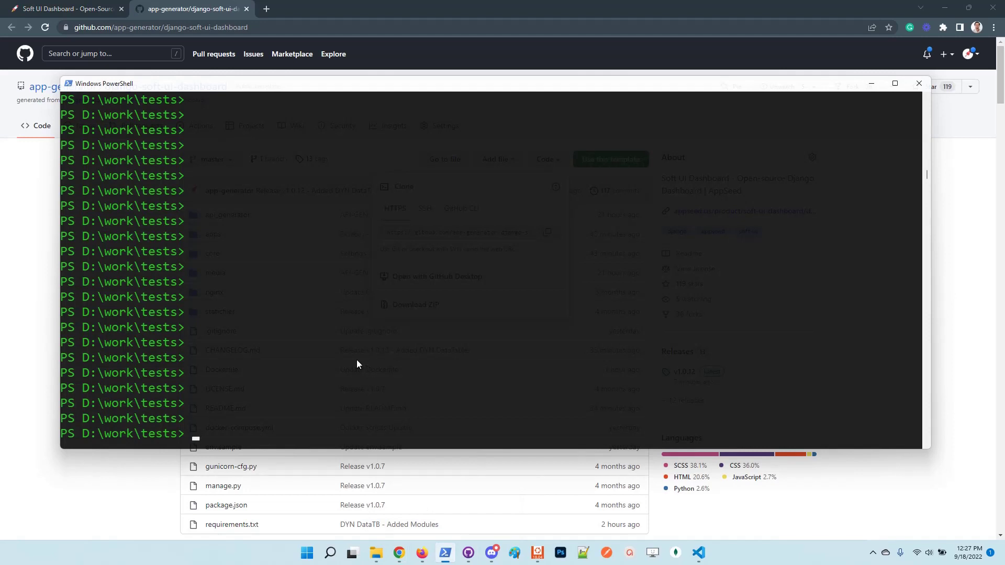
type("git clone")
key("ctrl+v")
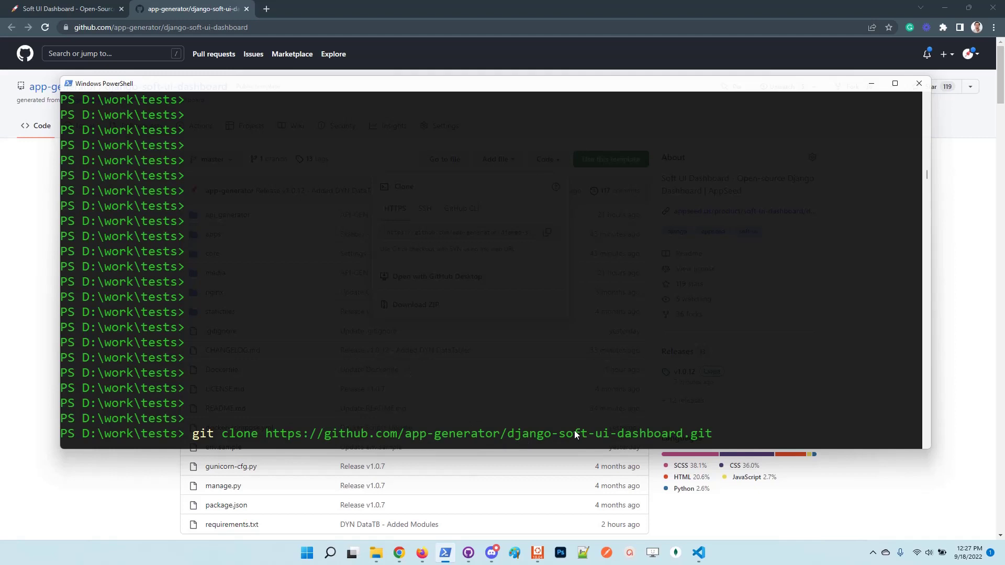
key("Return")
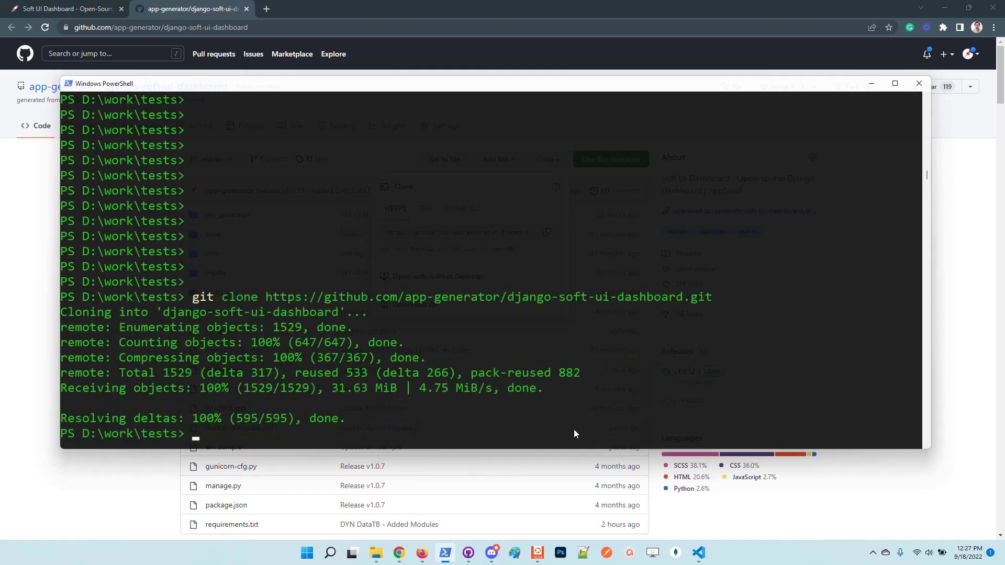
Change into the django-soft-ui-dashboard folder and return to the repository page.
key("Return")
key("Return")
type("c")
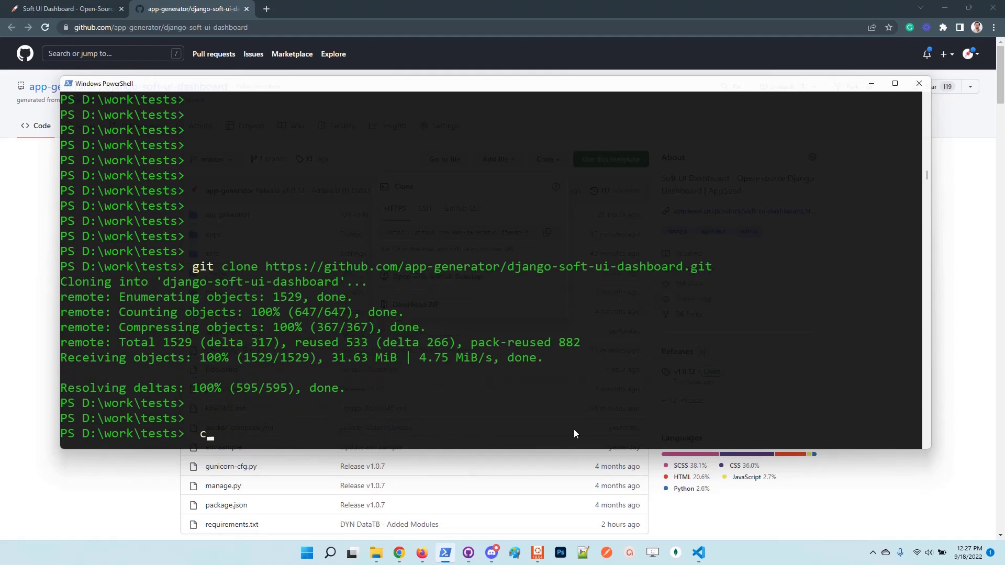
type("d .\\d")
key("Tab")
key("Return")
key("Return")
key("Return")
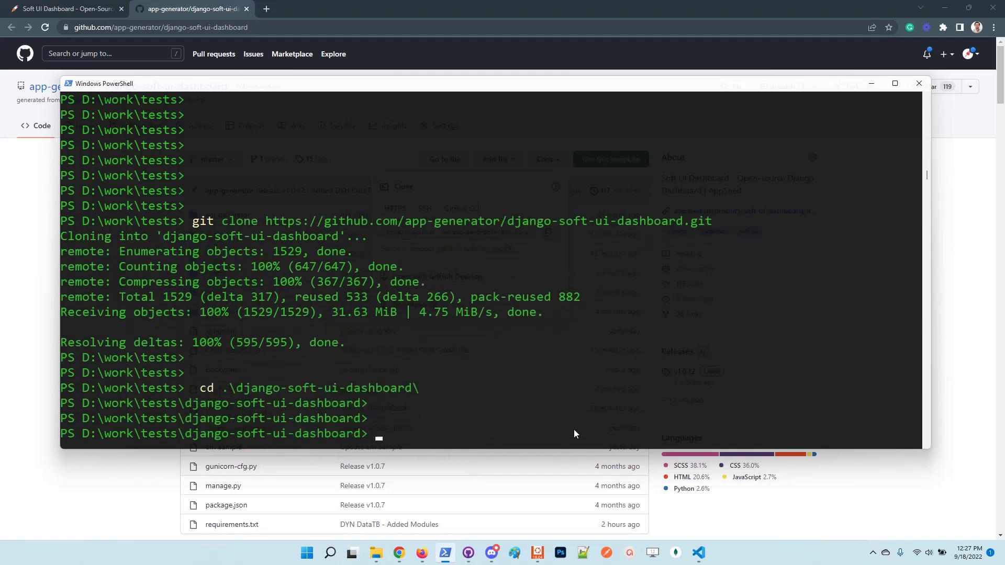
key("alt+Tab")
Run the README's 'docker-compose up --build' command in PowerShell to start the app and nginx containers.
left_click(75, 321)
scroll(78, 325, "down", 3)
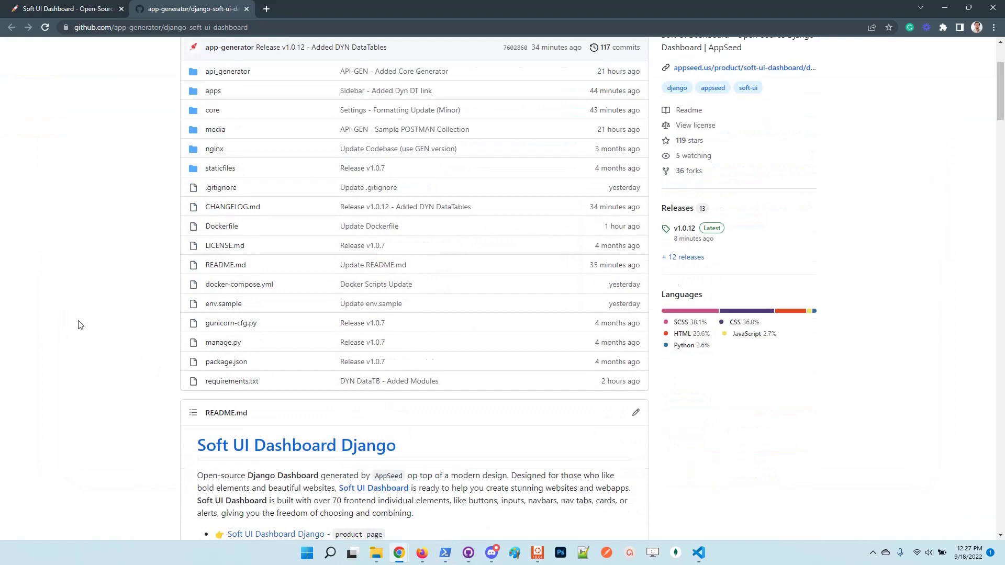
scroll(78, 325, "down", 18)
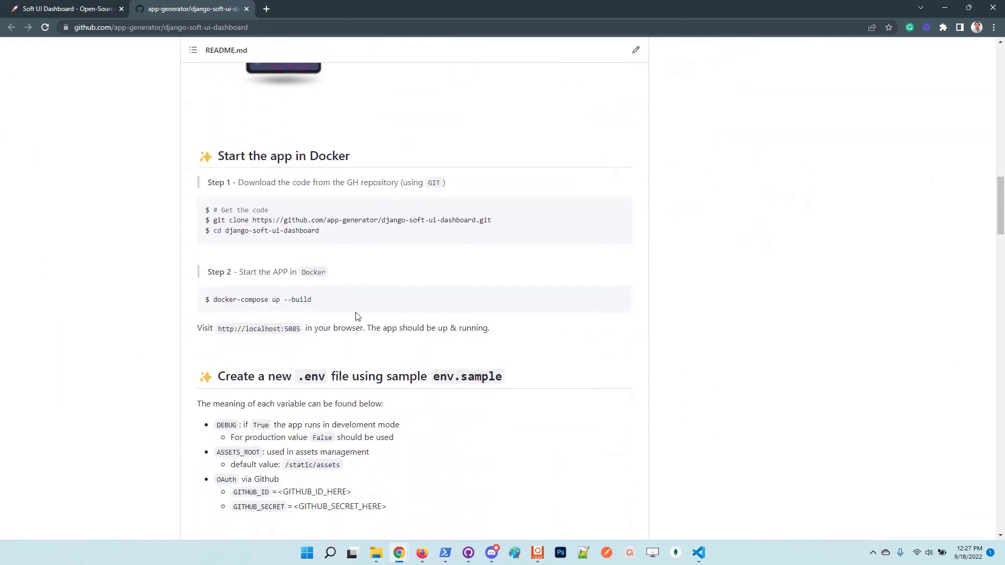
left_click_drag(315, 301, 214, 291)
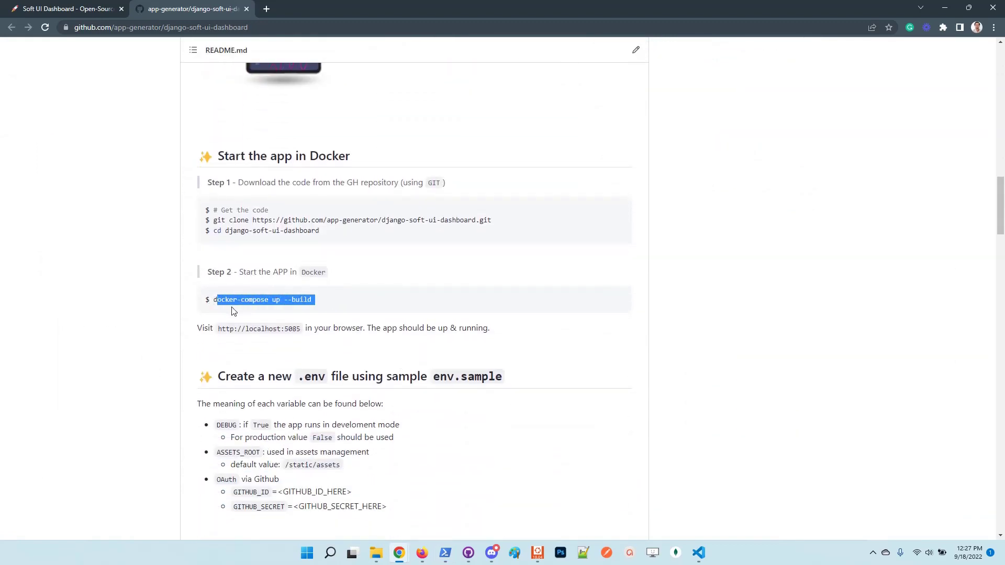
key("shift+Home")
key("alt+Tab")
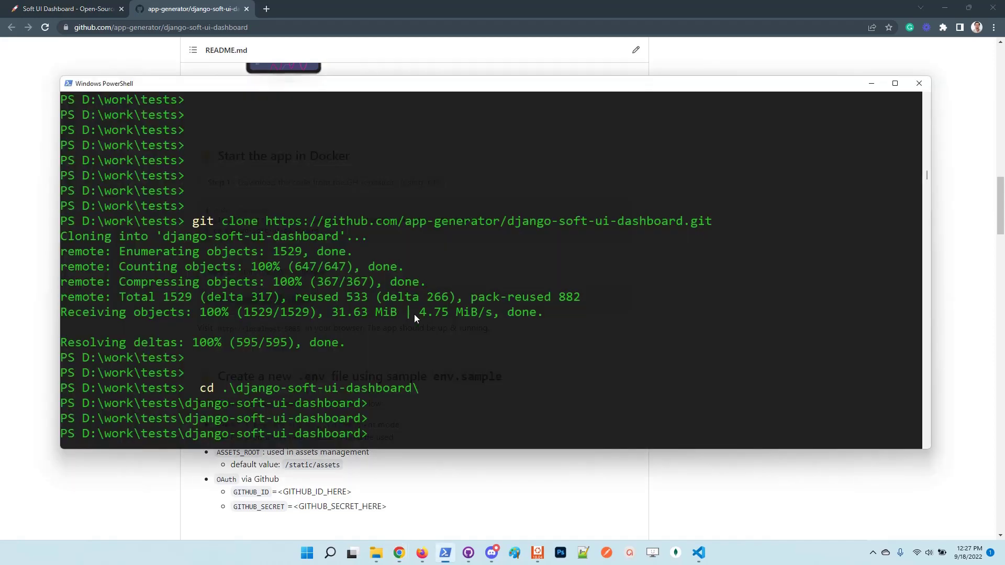
right_click(507, 406)
key("Return")
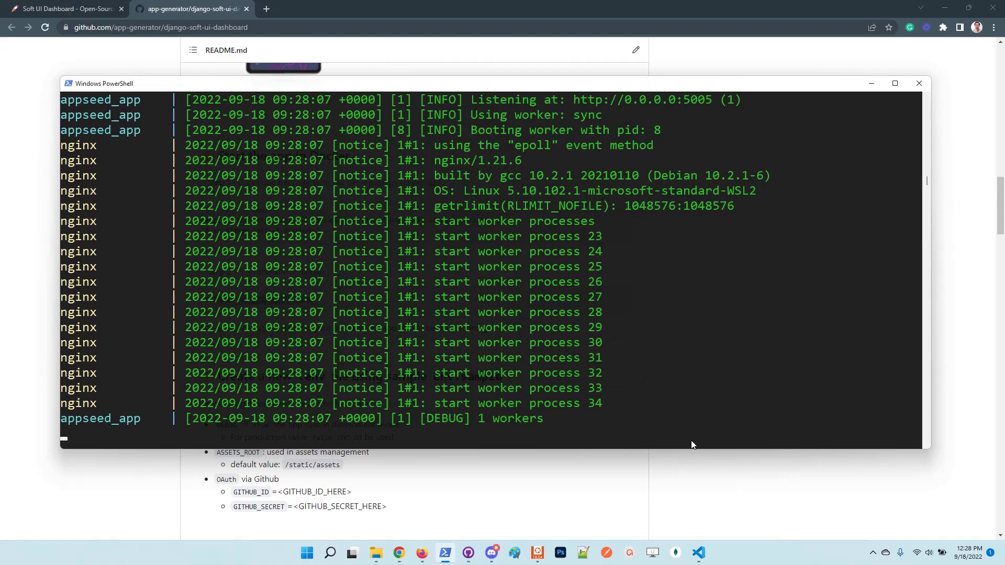
left_click(738, 502)
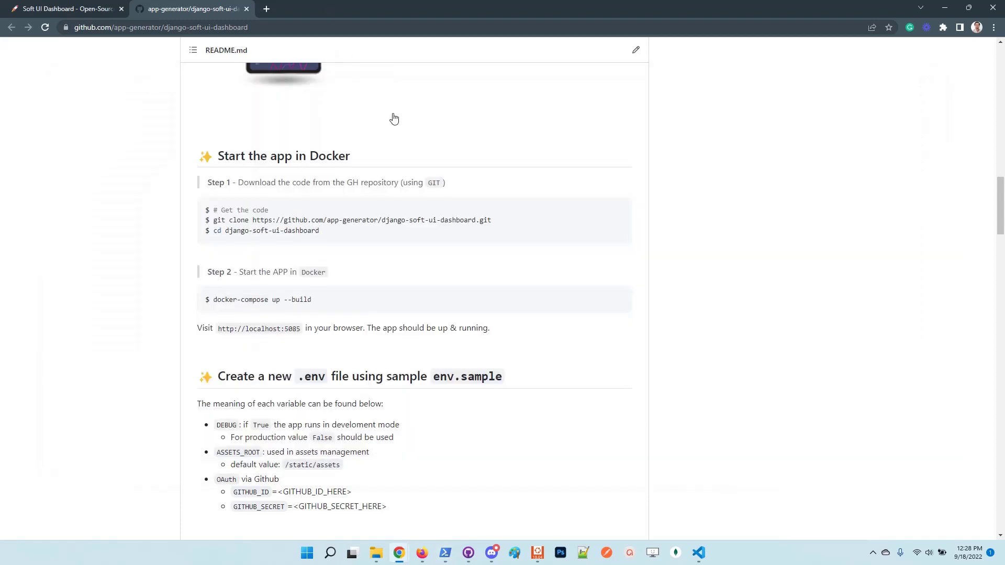
Arrange the terminal and browser windows and load the app at localhost:5085 in a new tab.
key("alt+Tab")
double_click(473, 81)
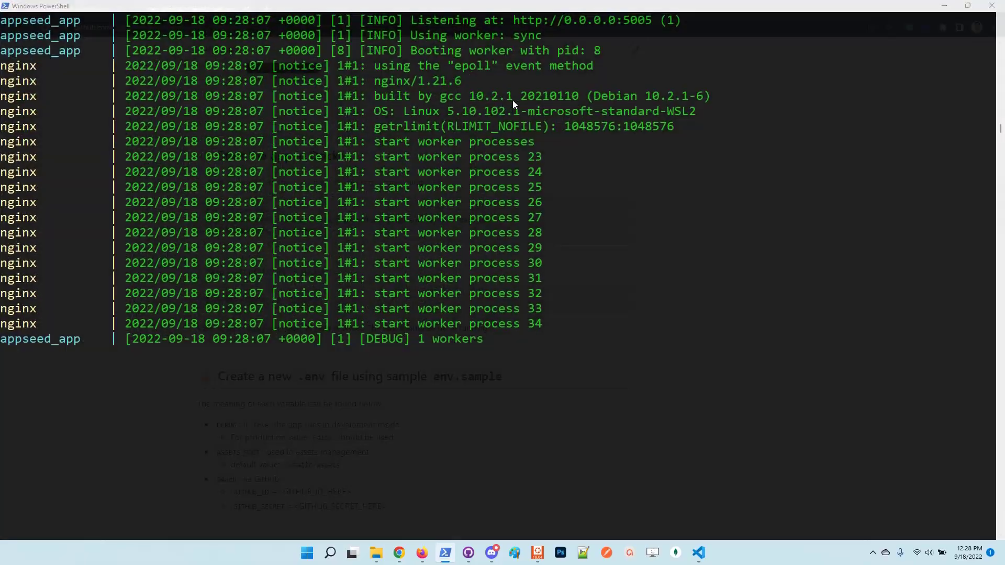
key("alt+Tab")
double_click(360, 1)
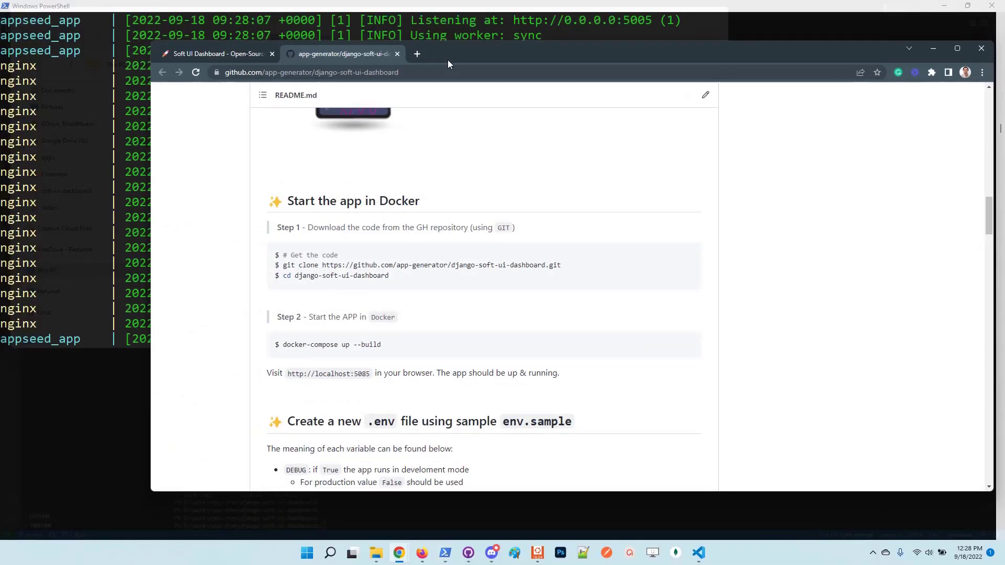
left_click_drag(449, 60, 407, 44)
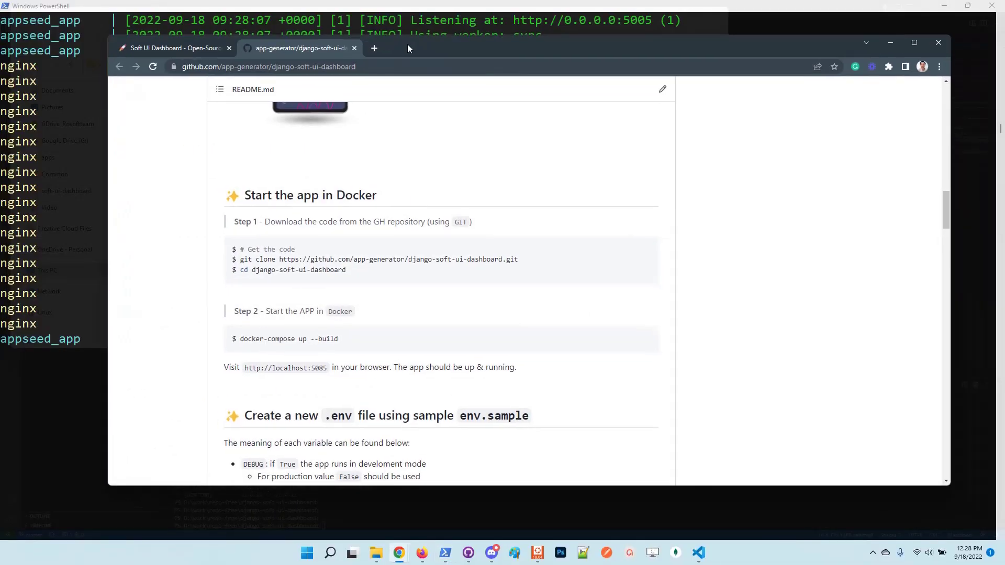
left_click(373, 48)
type("localhost:5085")
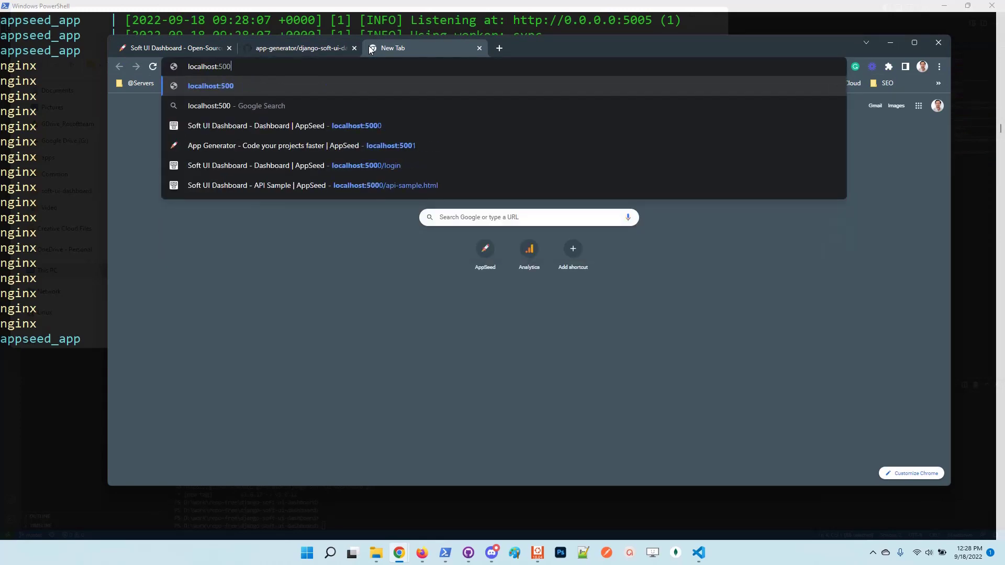
key("Return")
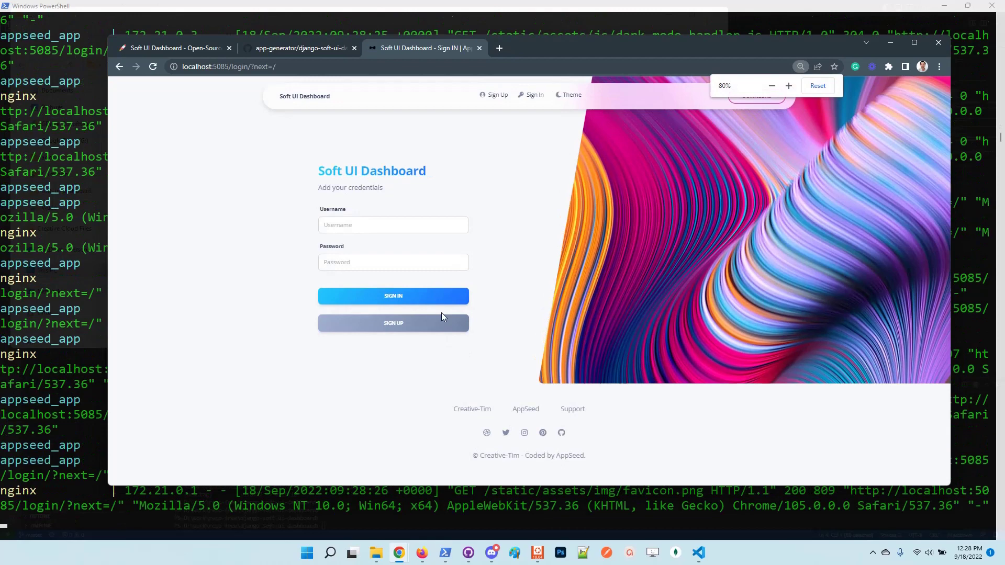
Register user 'test' with an email address and a matching password and confirmation.
left_click(414, 330)
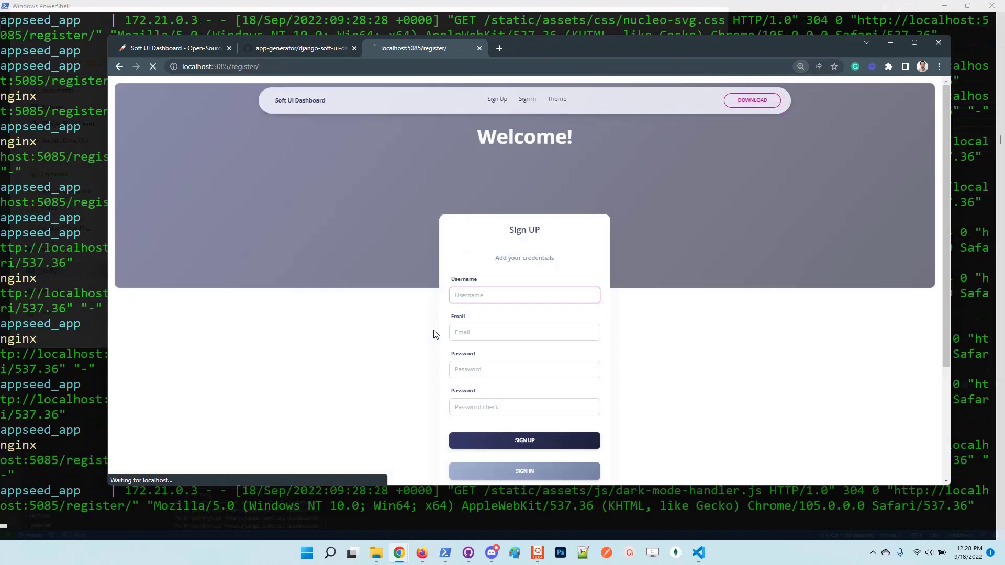
type("test")
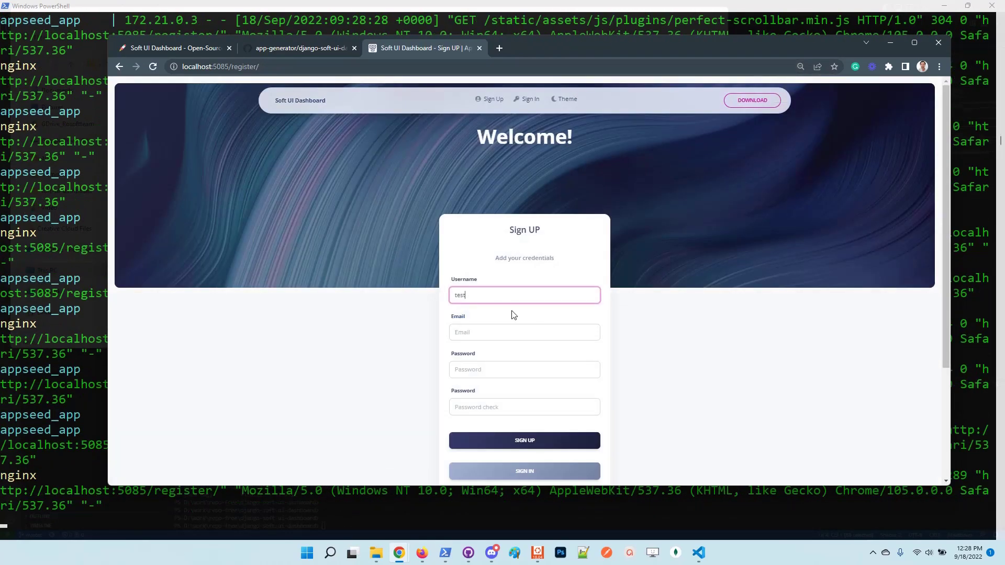
key("Tab")
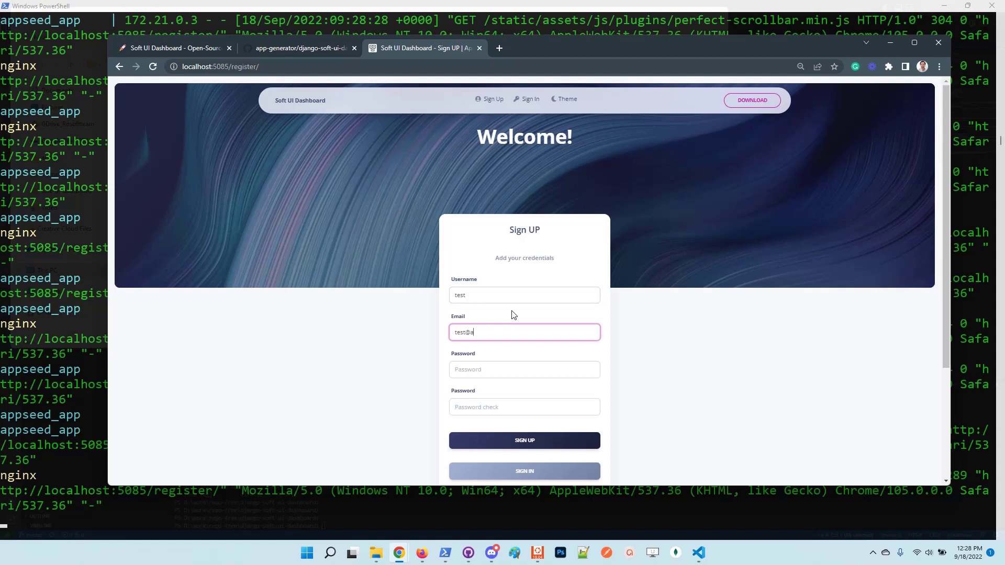
key("Tab")
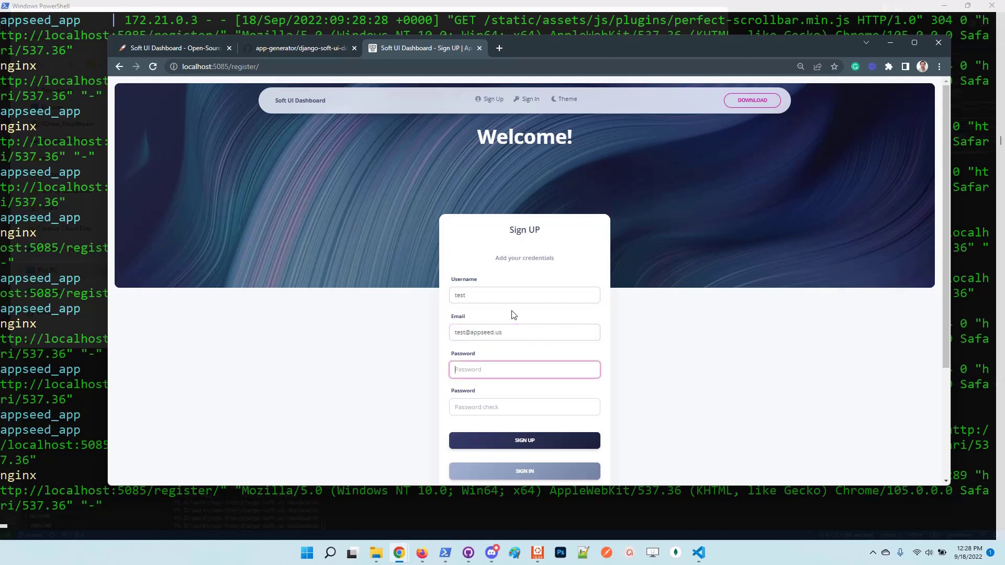
type("Pass1234")
key("Tab")
type("Pass1")
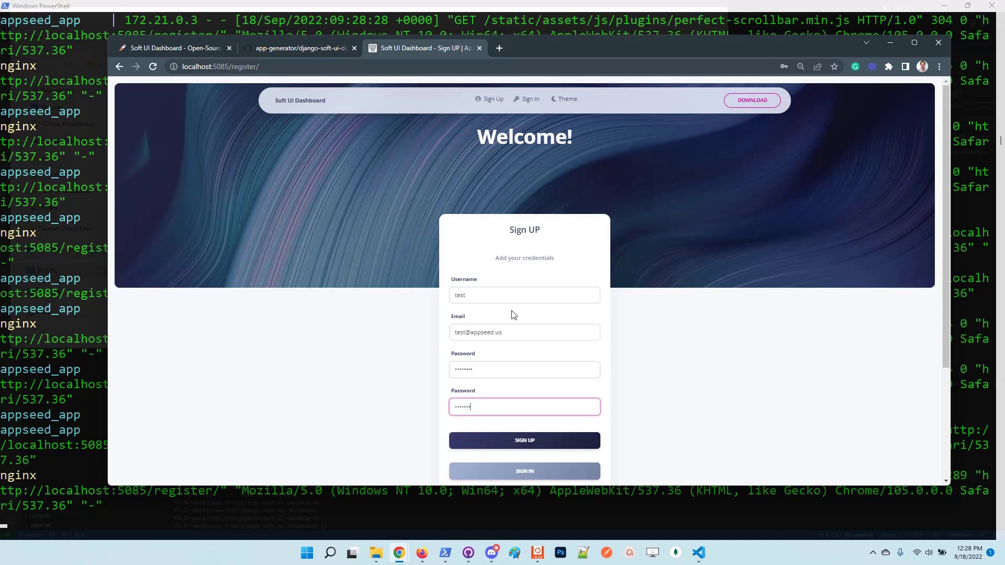
type("234")
left_click(521, 440)
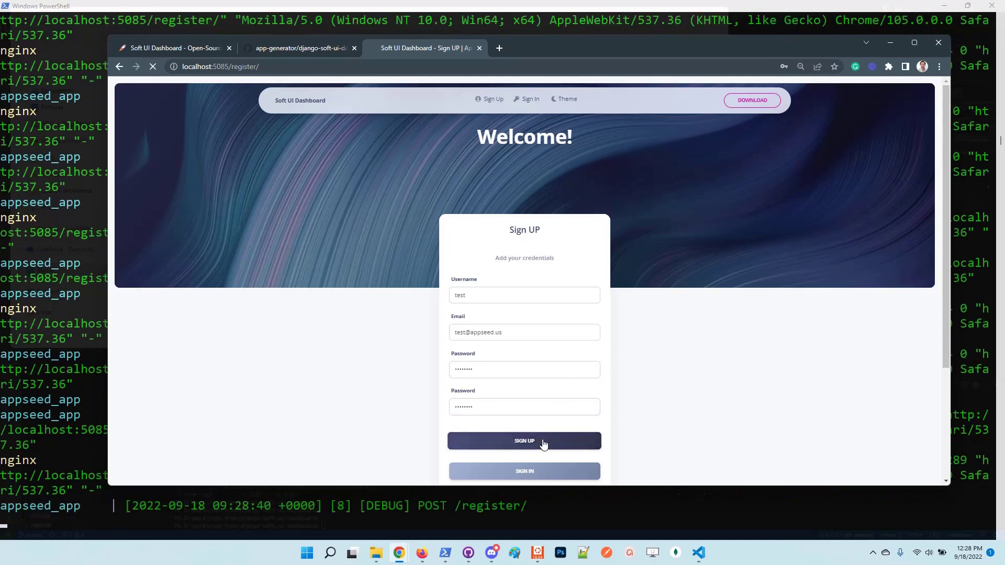
Sign in as 'test' with the account password and maximize the browser on the dashboard.
left_click(538, 300)
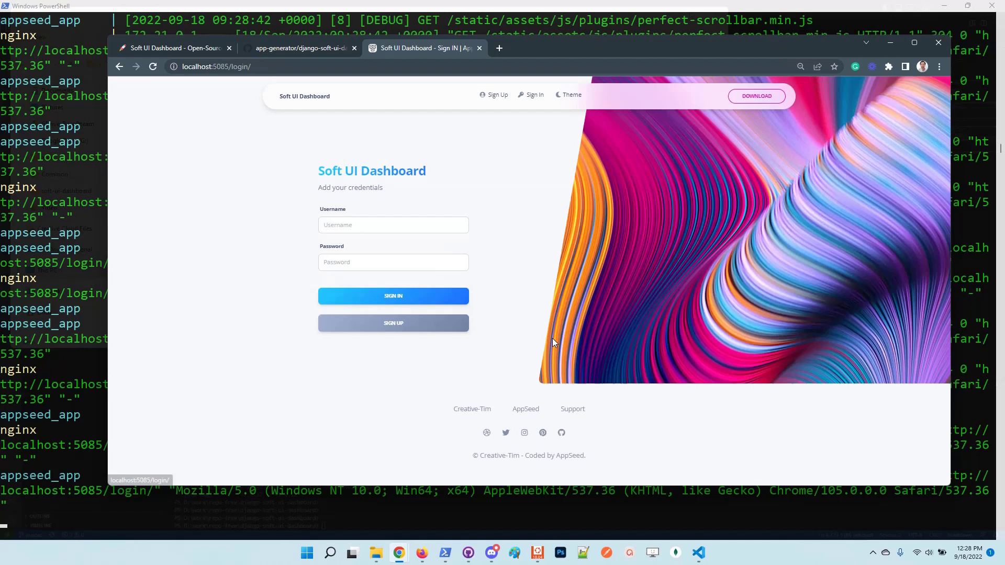
left_click(380, 222)
type("test")
key("Tab")
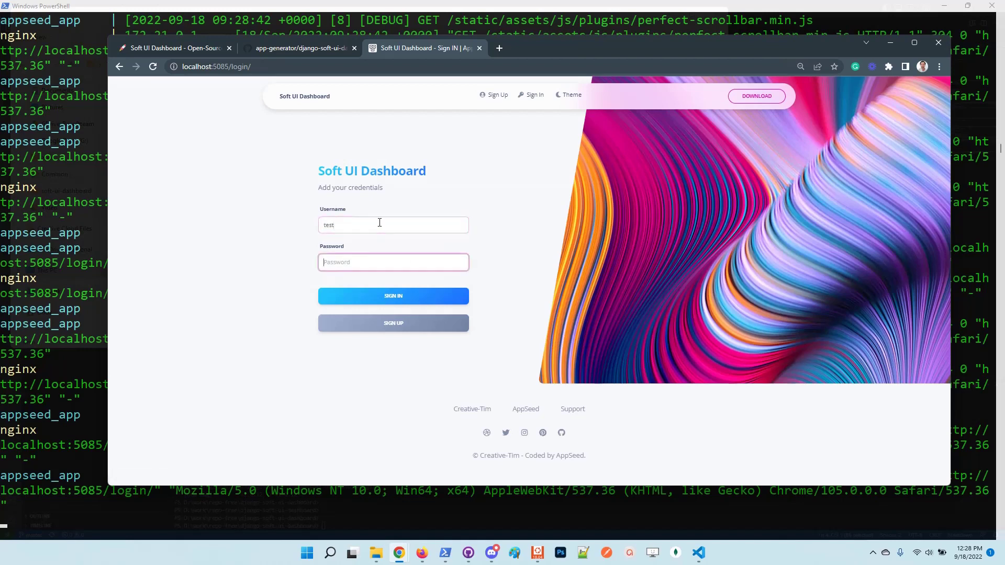
type("test1")
left_click(418, 300)
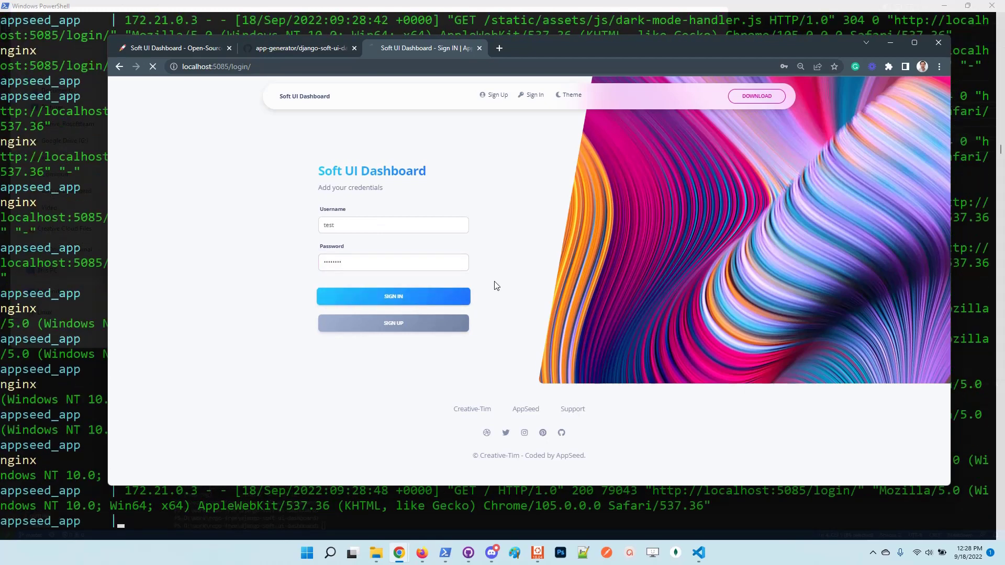
key("ctrl+plus")
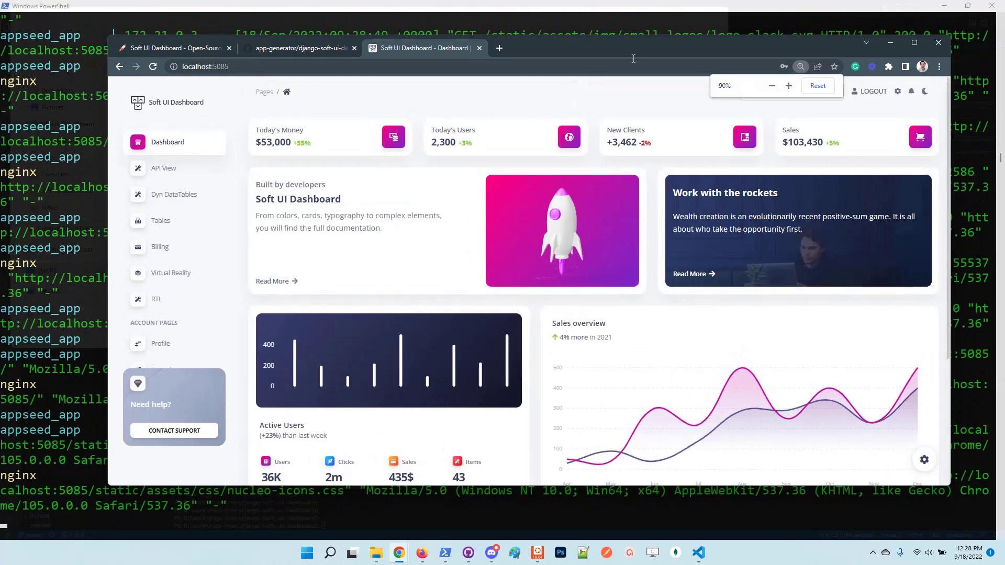
double_click(621, 51)
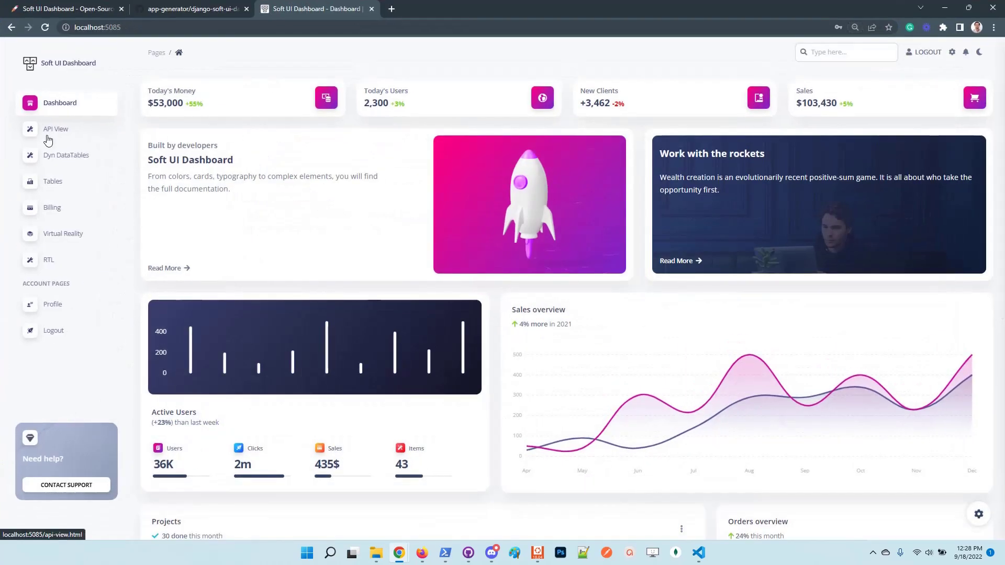
Open the Dyn DataTables books table and add a book named 'Harry Potter'.
left_click(75, 159)
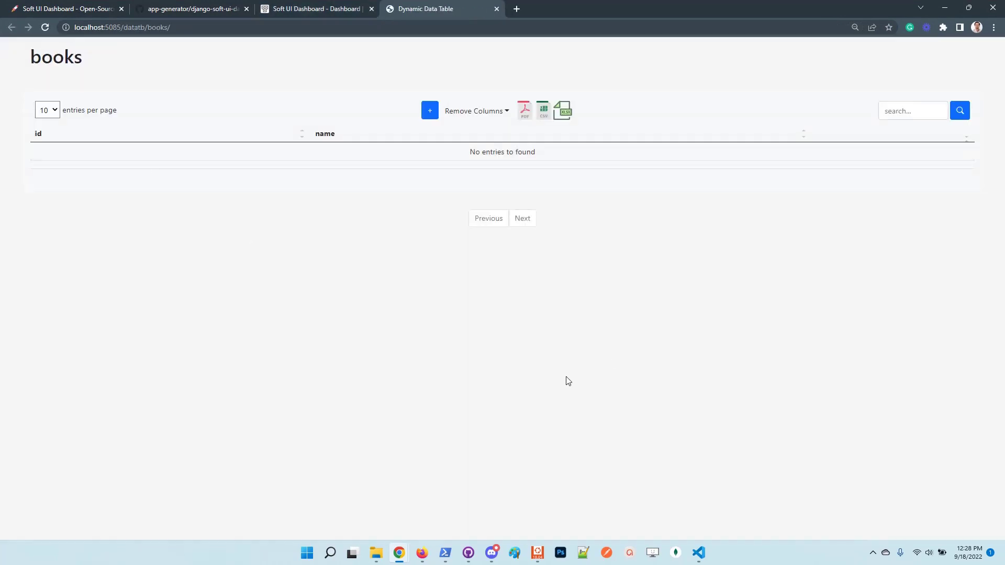
key("ctrl+plus")
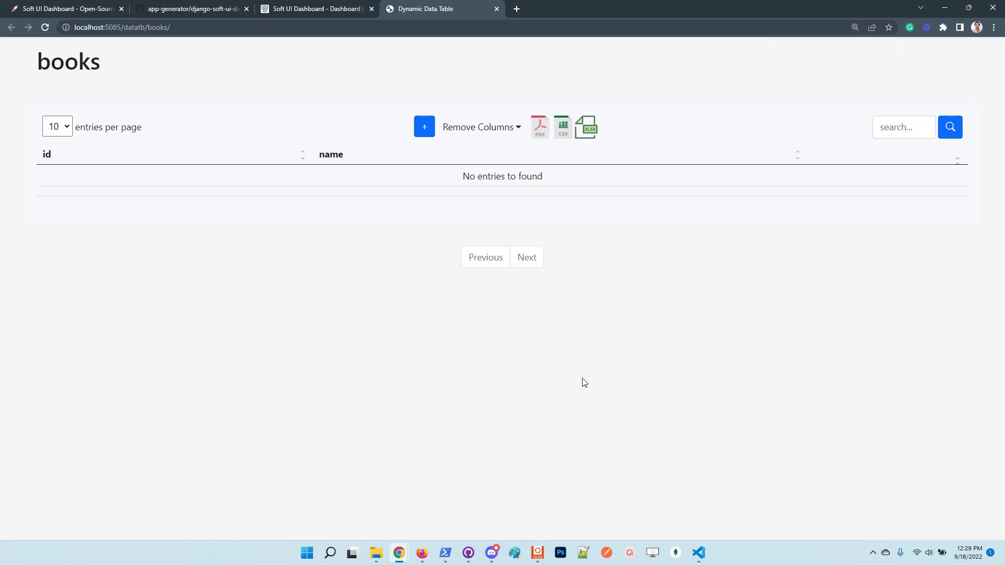
left_click(424, 128)
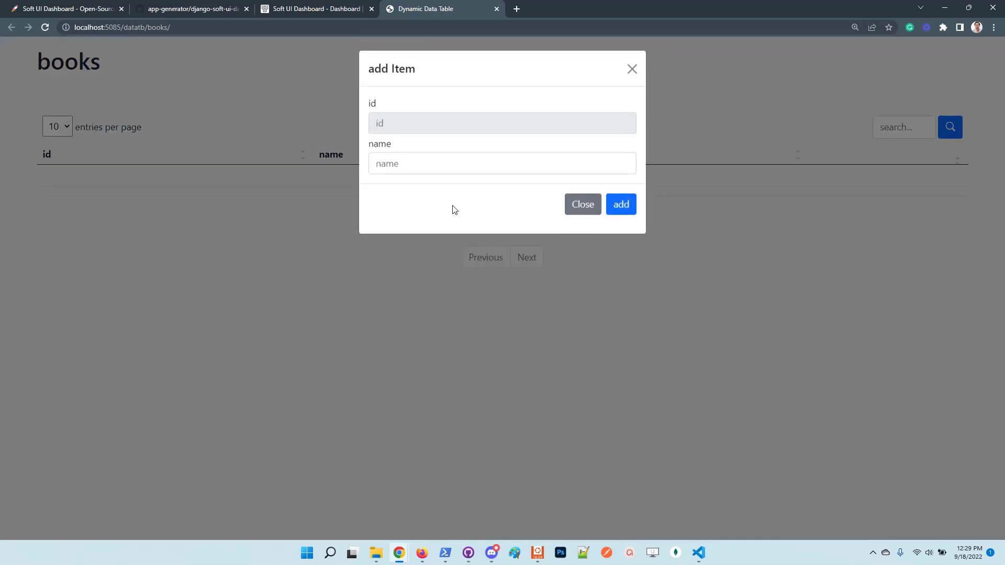
left_click(419, 169)
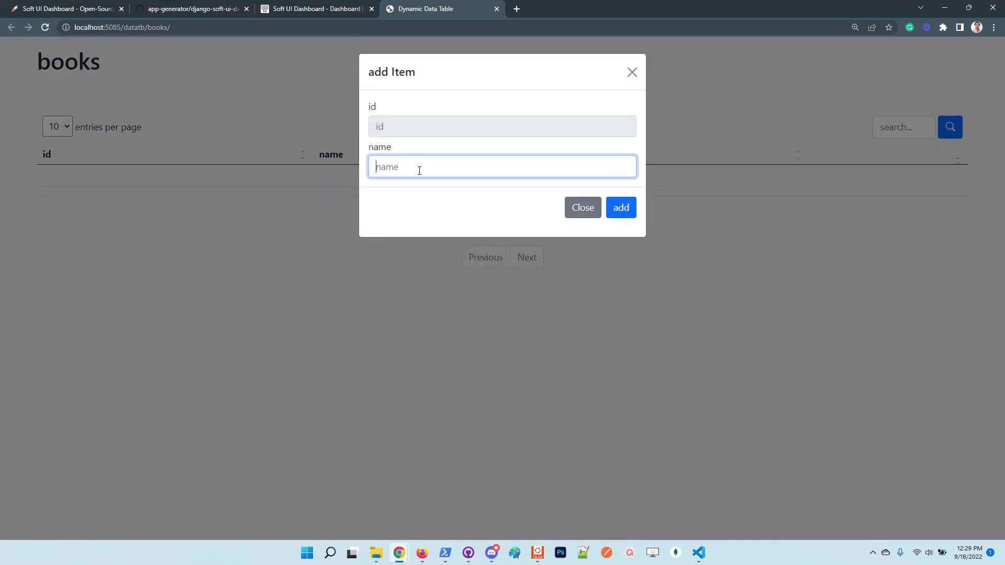
type("Harry Potter")
left_click(622, 209)
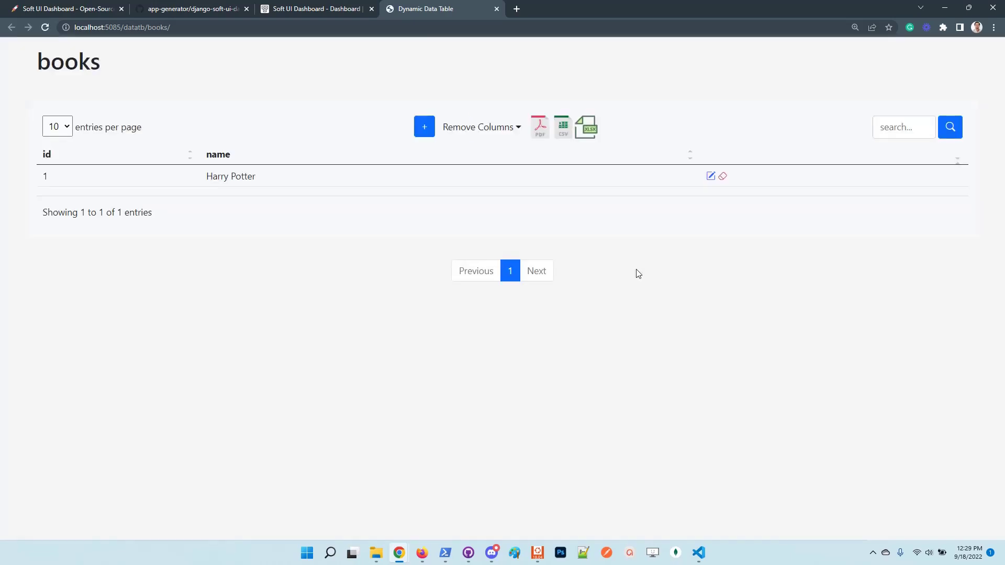
Edit row 1, appending 'UPD' to make the name 'Harry Potter UPD'.
left_click(712, 176)
left_click(454, 169)
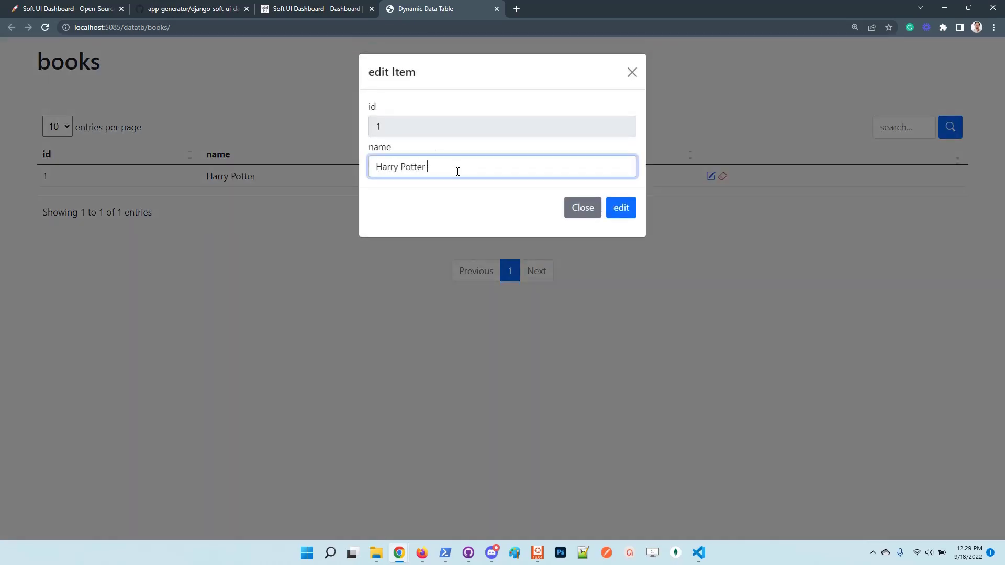
type("UPD")
left_click(619, 214)
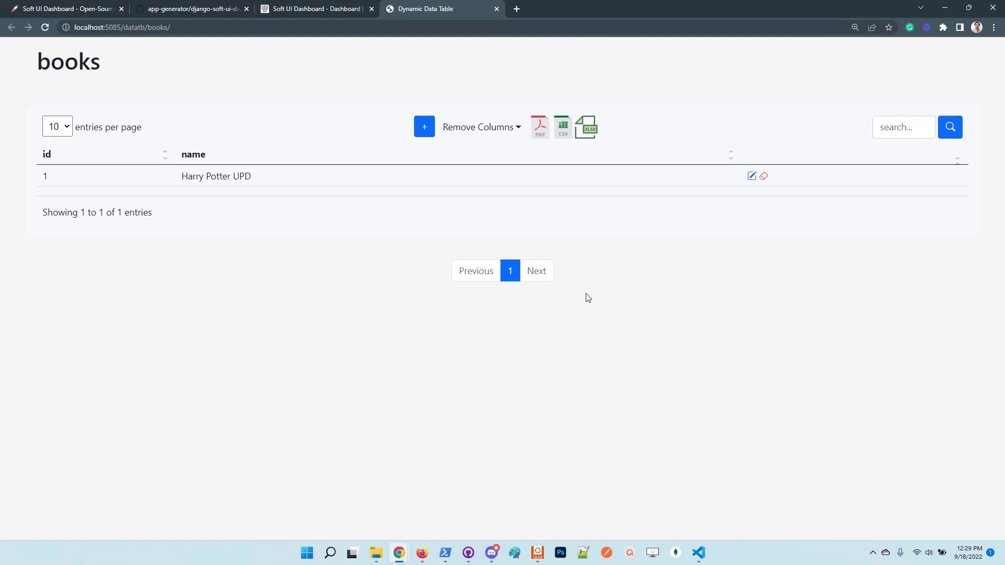
key("ctrl+plus")
key("ctrl+plus")
key("ctrl+plus")
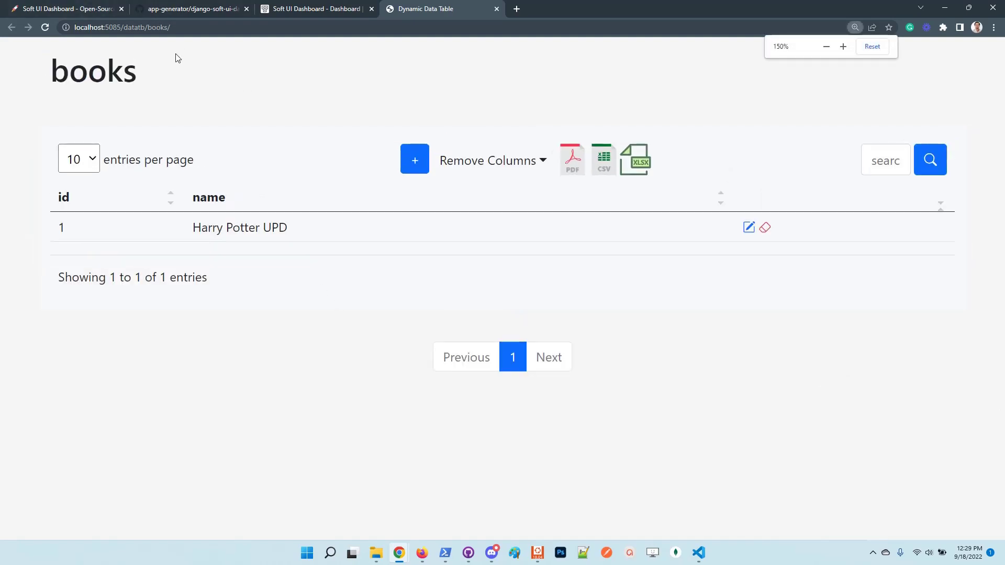
left_click(134, 27)
double_click(134, 27)
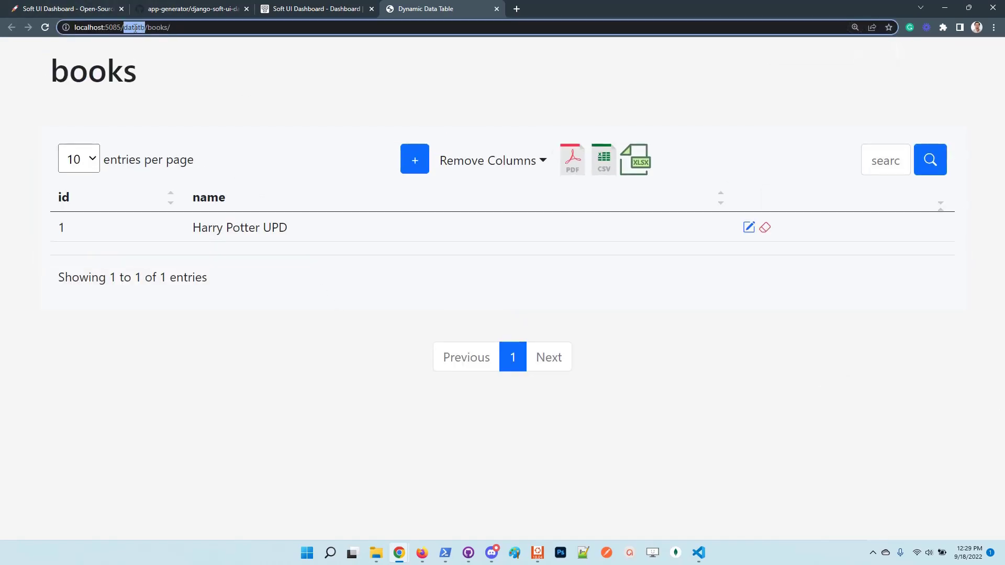
double_click(134, 28)
double_click(158, 29)
double_click(154, 27)
key("ctrl+minus")
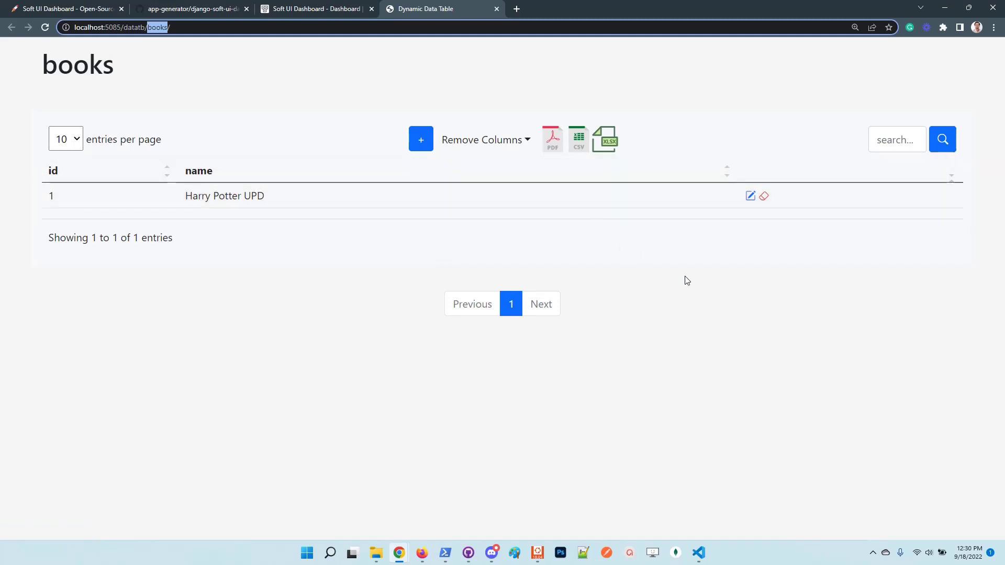
Return to the dashboard tab and open the API View page from the sidebar.
left_click(303, 8)
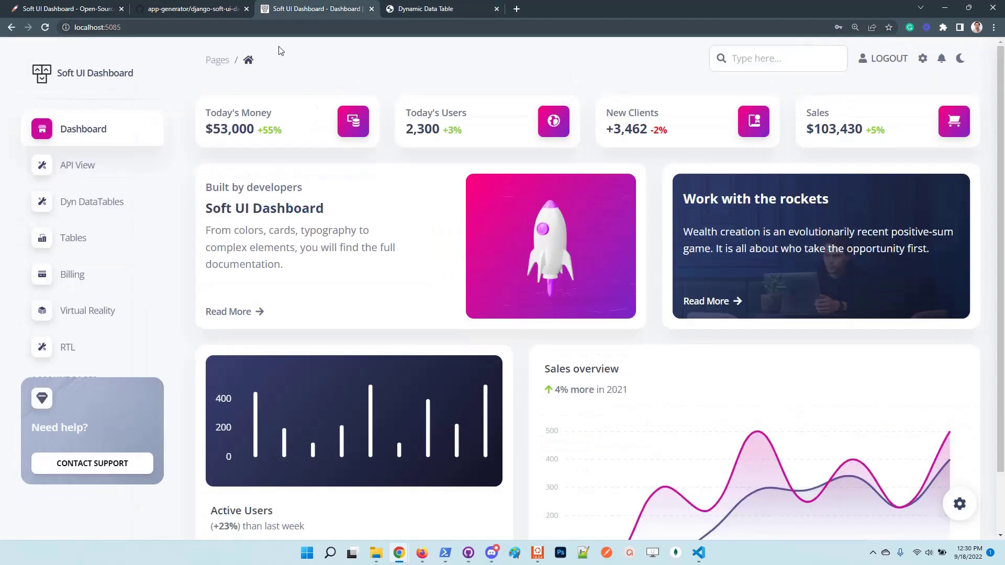
scroll(442, 301, "down", 3)
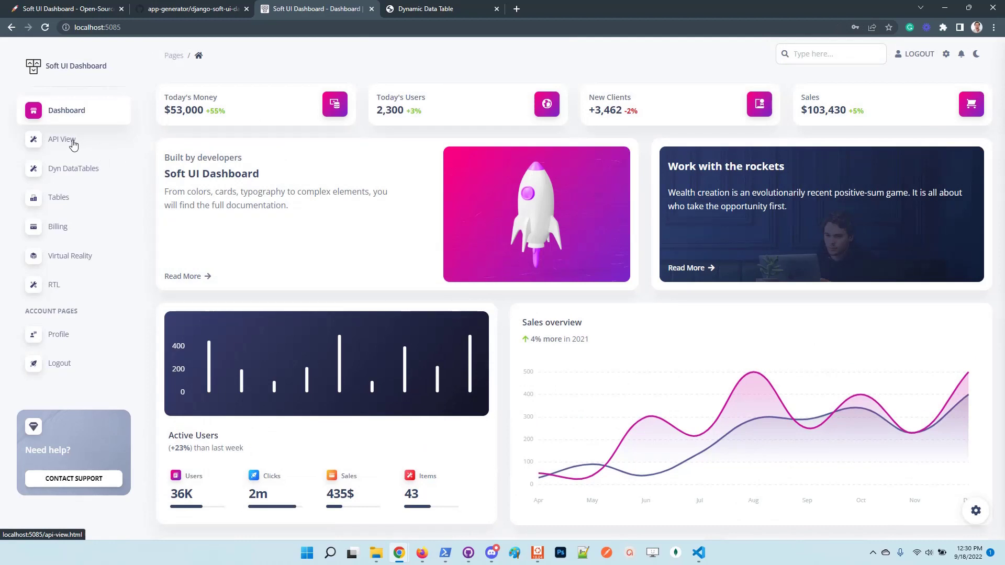
left_click(73, 145)
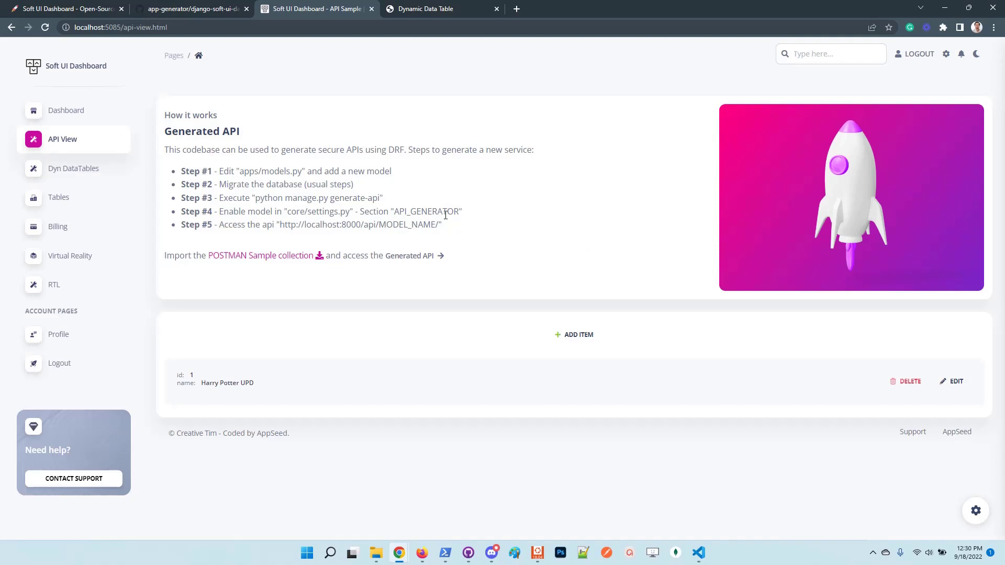
Open the books API in a new tab and locate the 'Harry Potter UPD' record.
left_click(412, 256)
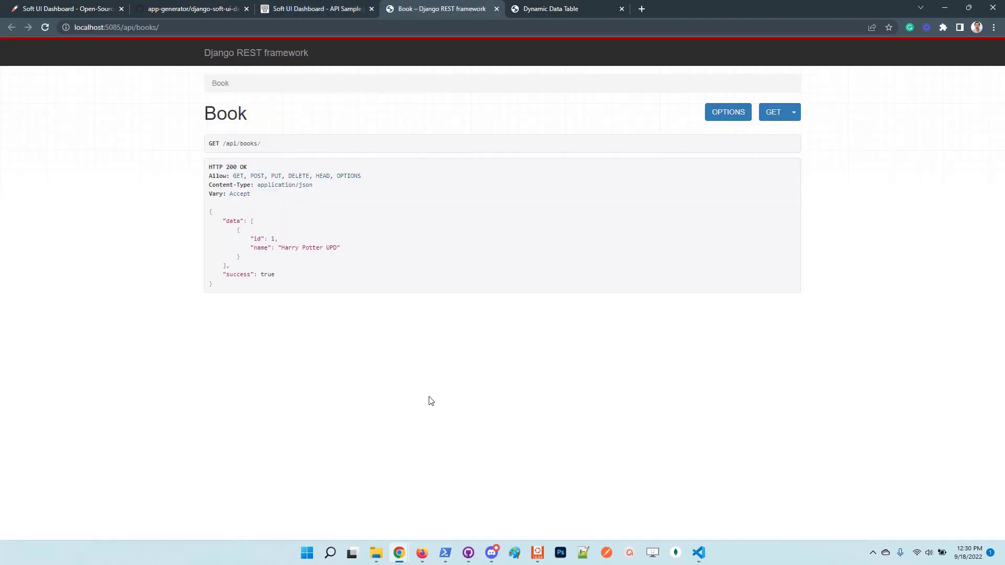
key("ctrl+plus")
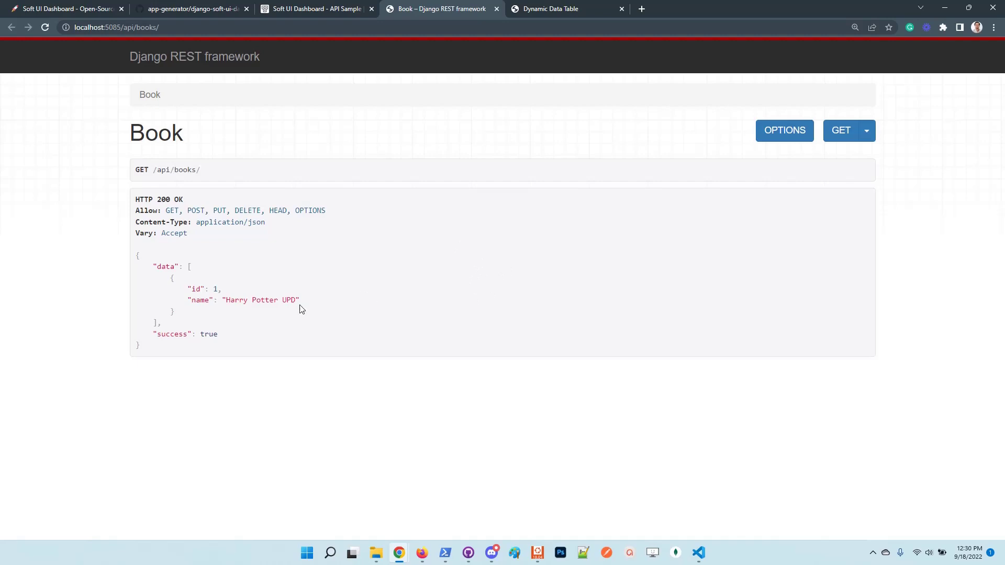
left_click_drag(297, 300, 229, 301)
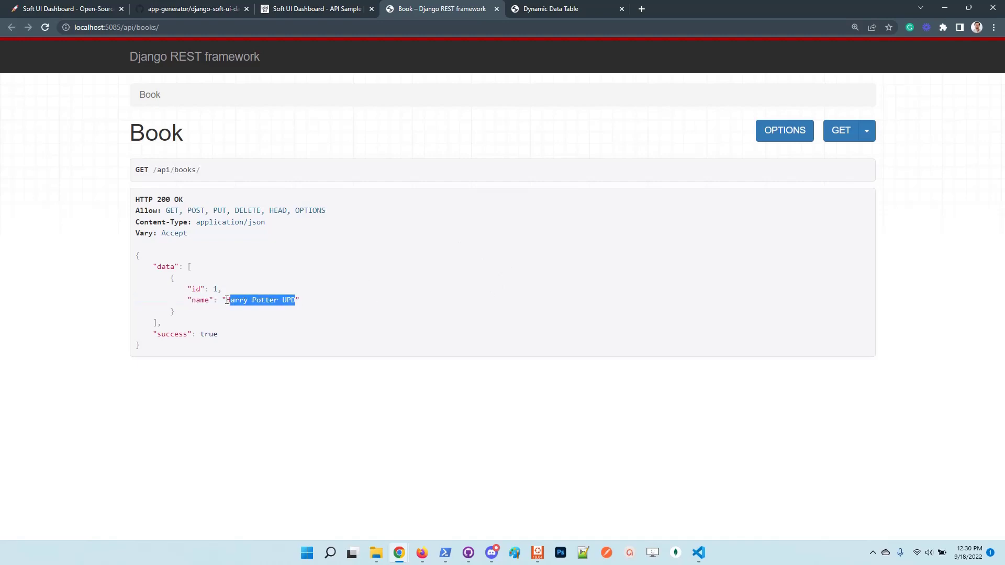
Add 'Book 1000' to the books table and confirm it appears in the reloaded API.
left_click(577, 9)
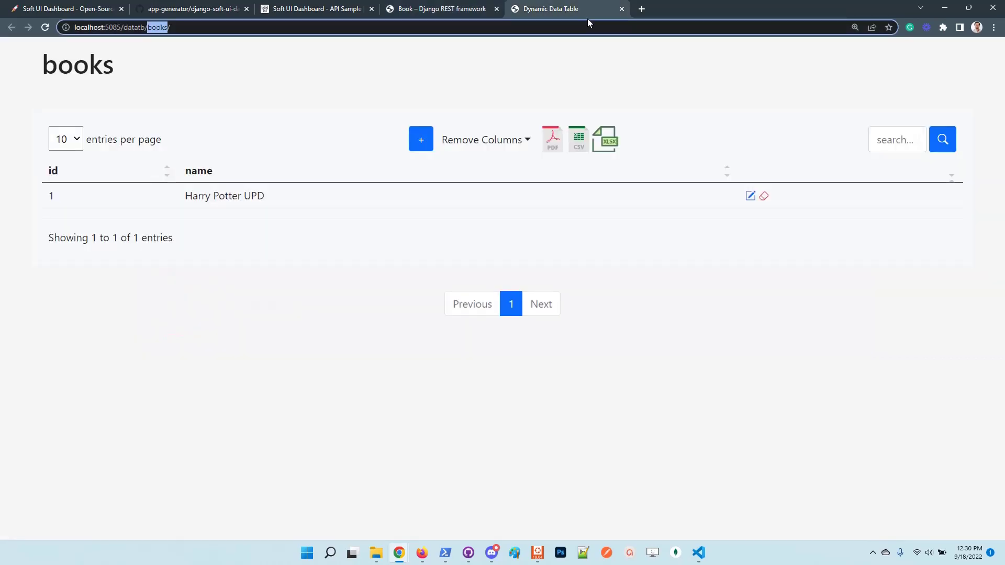
left_click(420, 139)
left_click(406, 180)
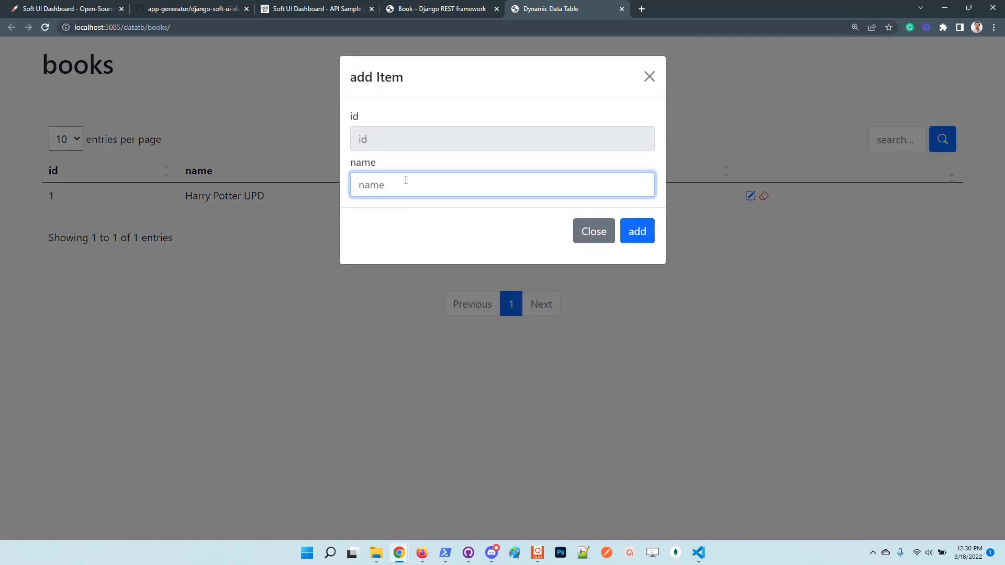
type("Boot")
type(" 1000")
left_click(641, 234)
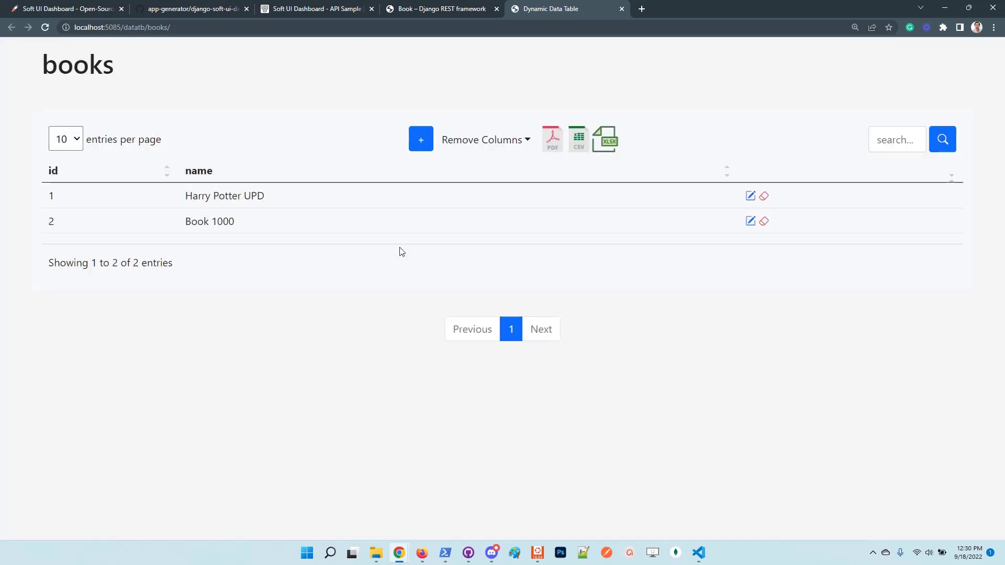
left_click(442, 9)
key("F5")
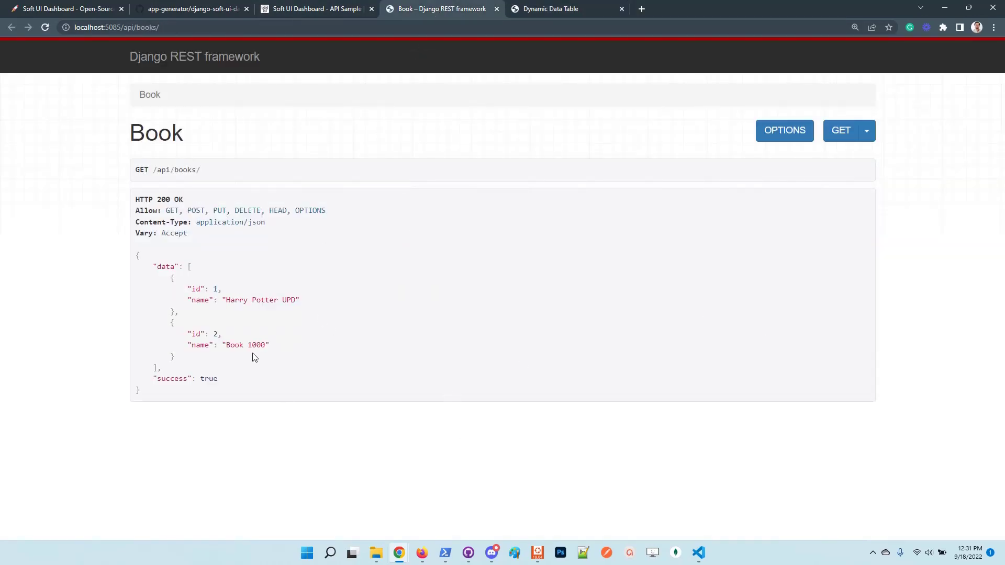
left_click_drag(284, 360, 204, 333)
Delete the Book 1000 row and reload the API to confirm its removal.
left_click(591, 10)
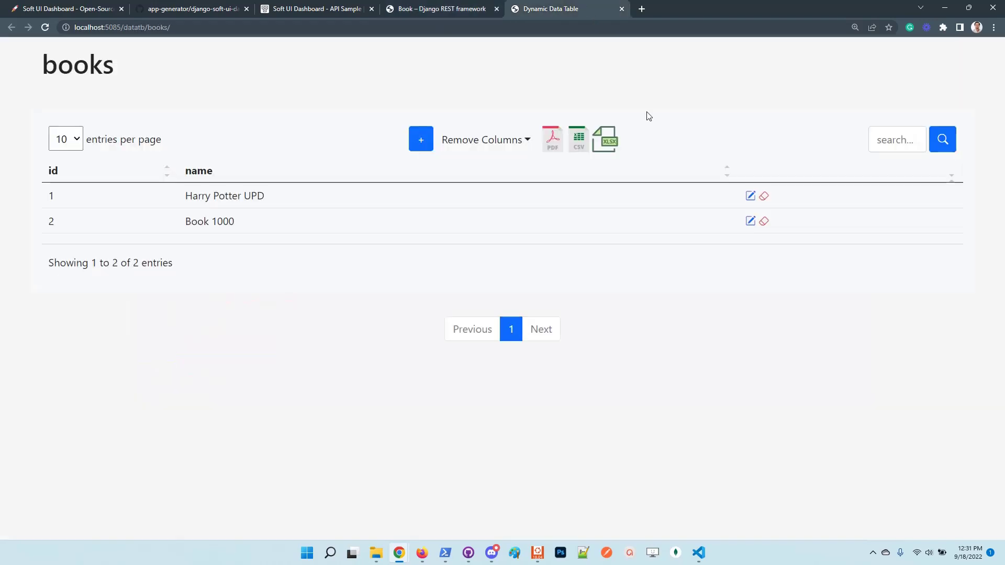
left_click(764, 220)
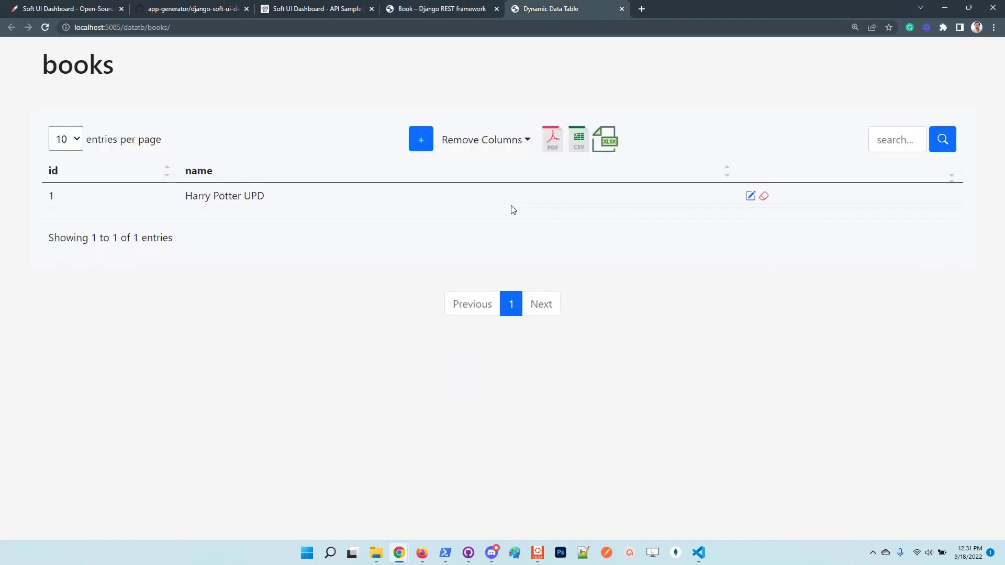
left_click(439, 11)
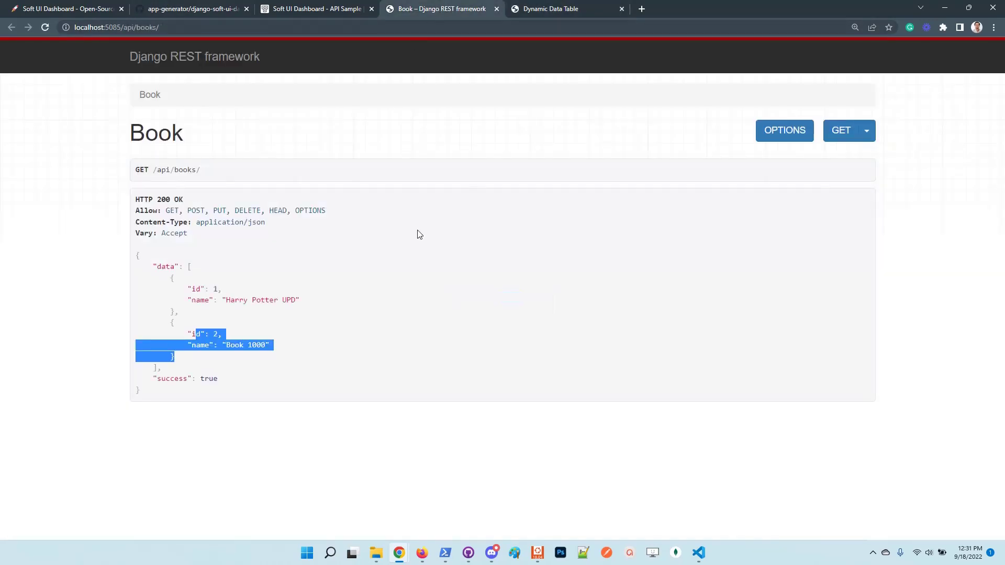
key("F5")
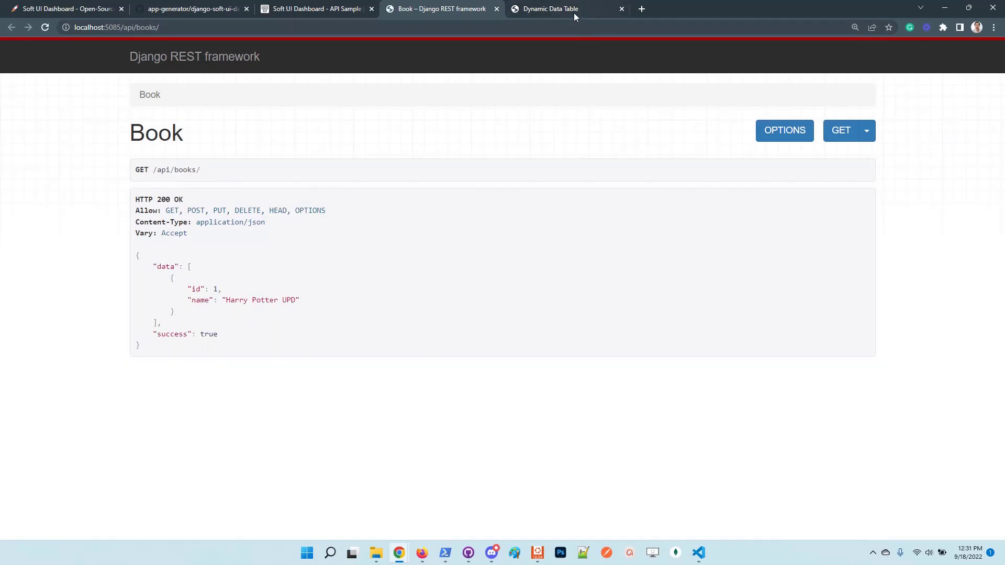
left_click(574, 14)
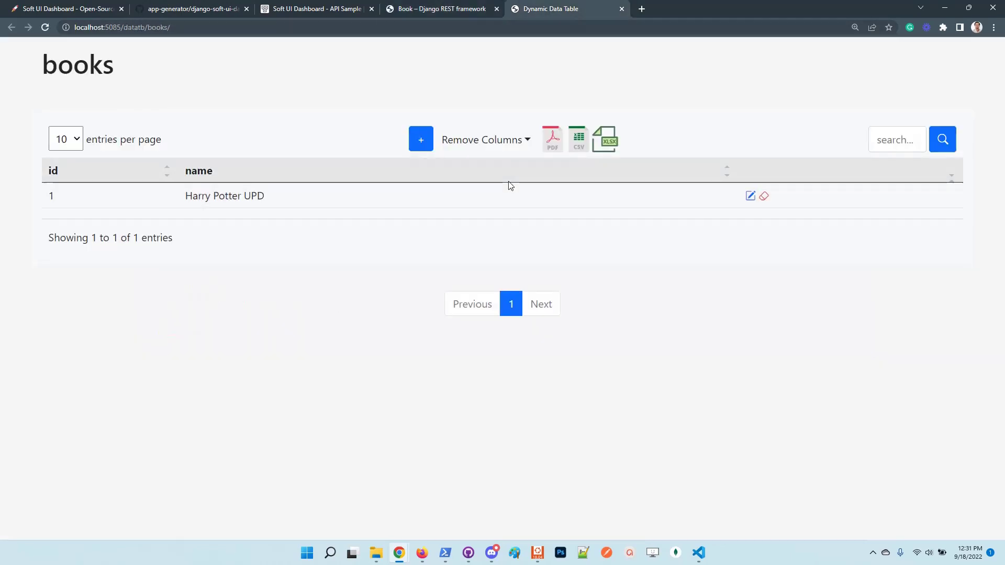
Export the books table to 'data-table (1).pdf', open it, then return to the table.
left_click(553, 145)
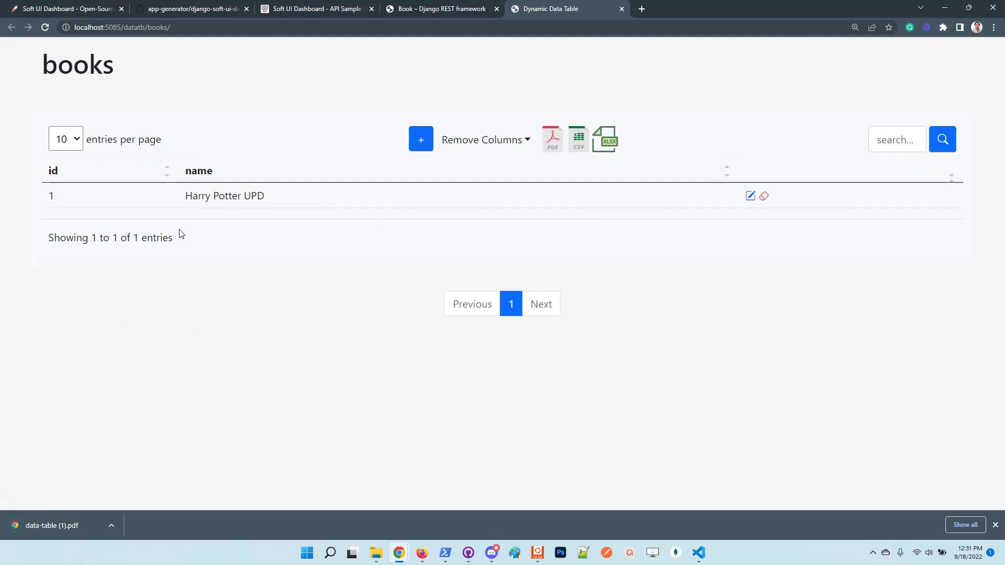
left_click(65, 527)
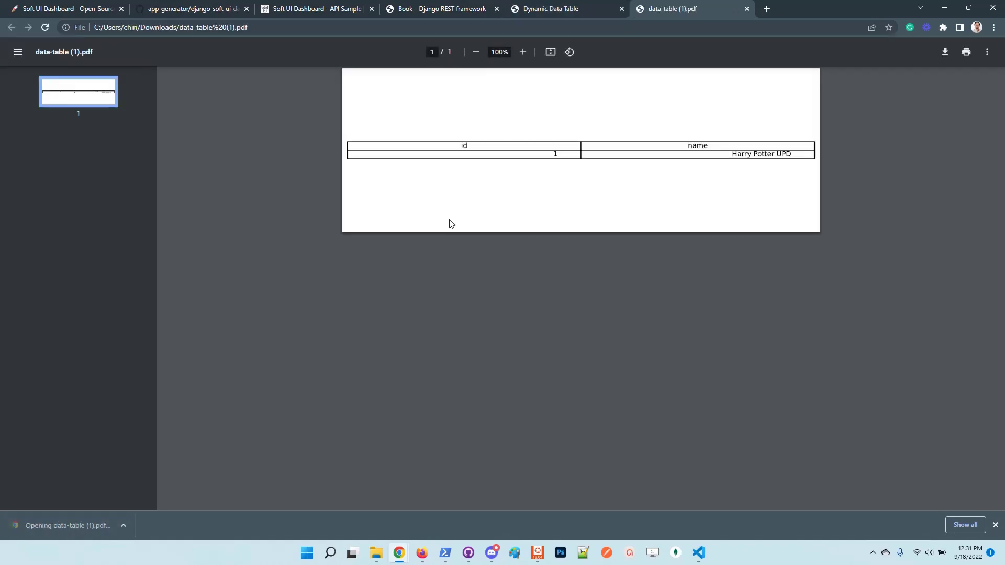
left_click(581, 9)
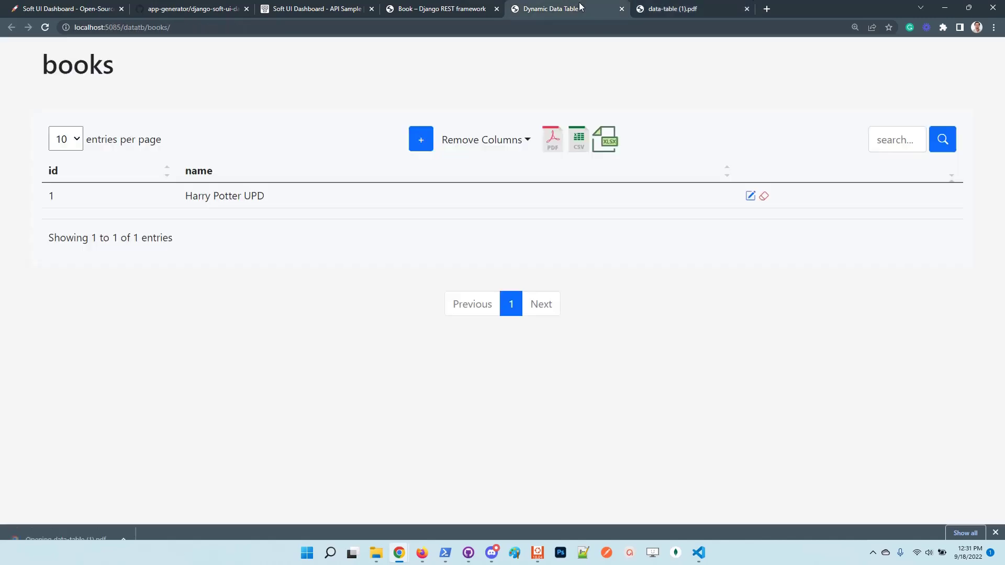
Enlarge the README's Product Roadmap and highlight the unfinished Payments (Stripe) and Async Tasks (Celery) items.
left_click(182, 9)
scroll(180, 250, "up", 8)
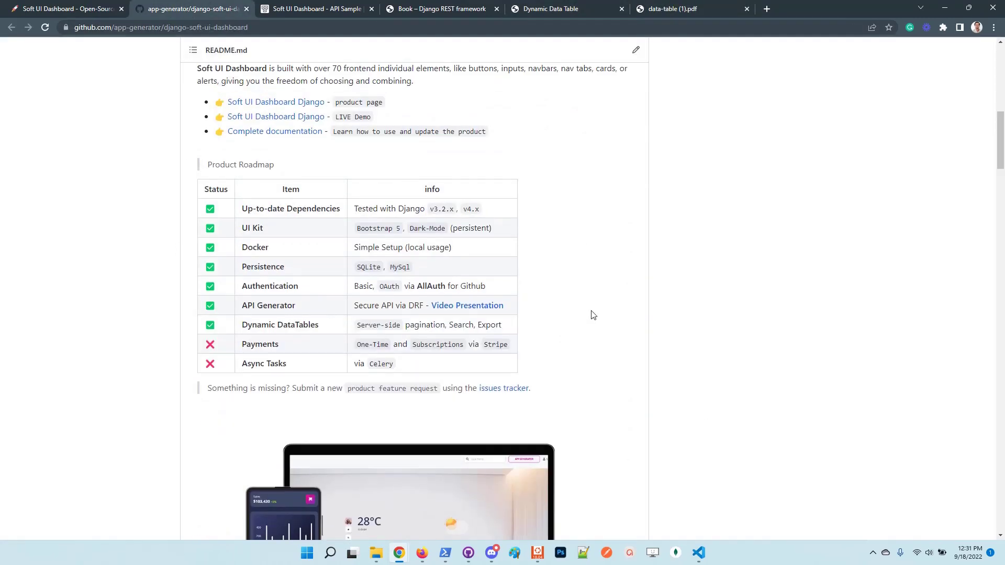
key("ctrl+plus")
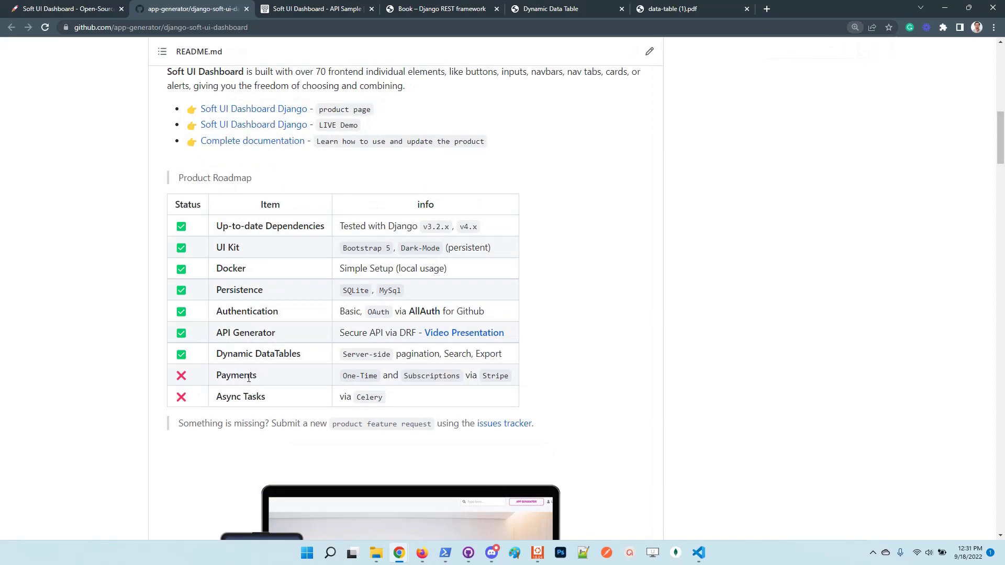
double_click(248, 376)
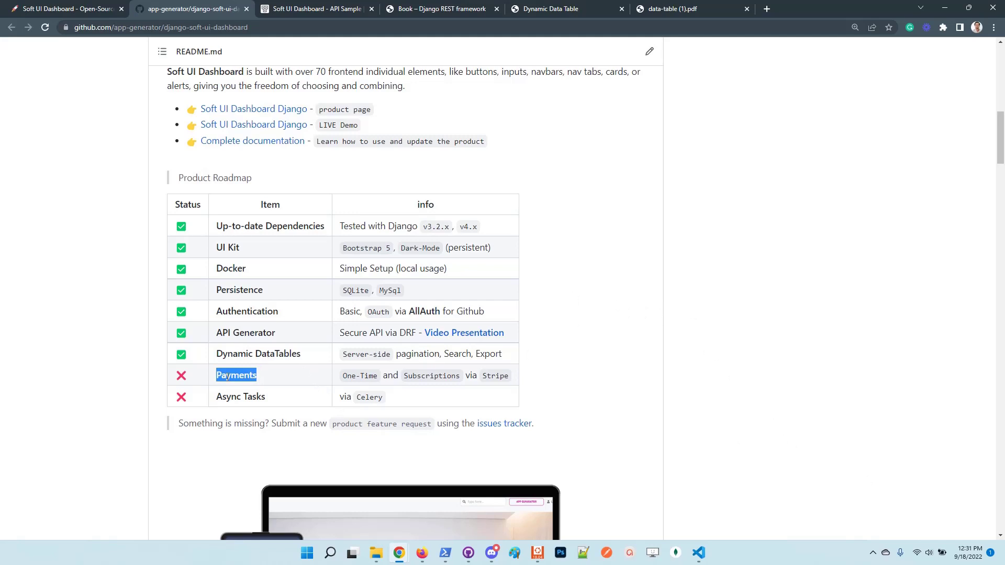
left_click_drag(267, 399, 217, 399)
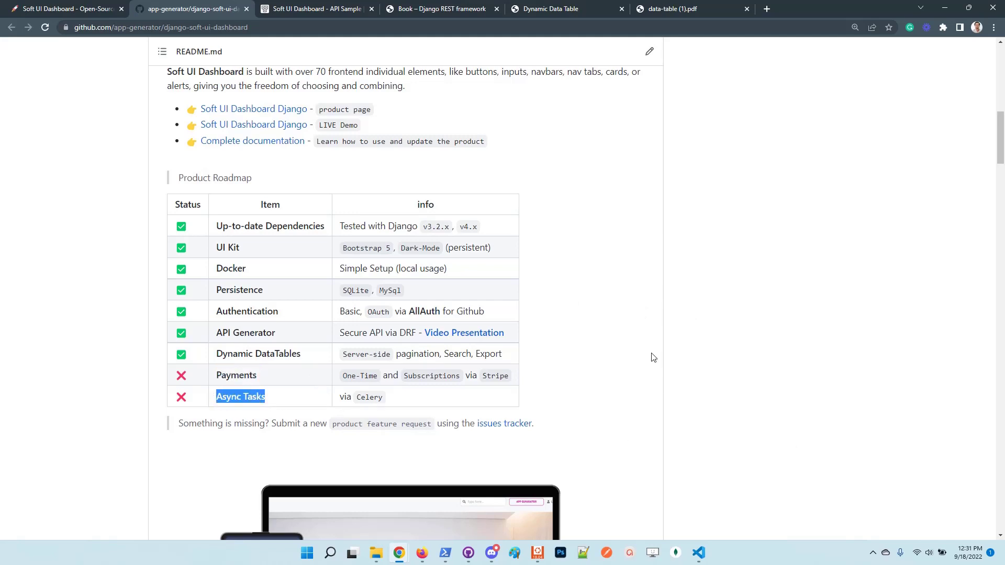
Zoom out the AppSeed product page and open Resources > Support in a new tab.
left_click(73, 9)
scroll(281, 328, "up", 2)
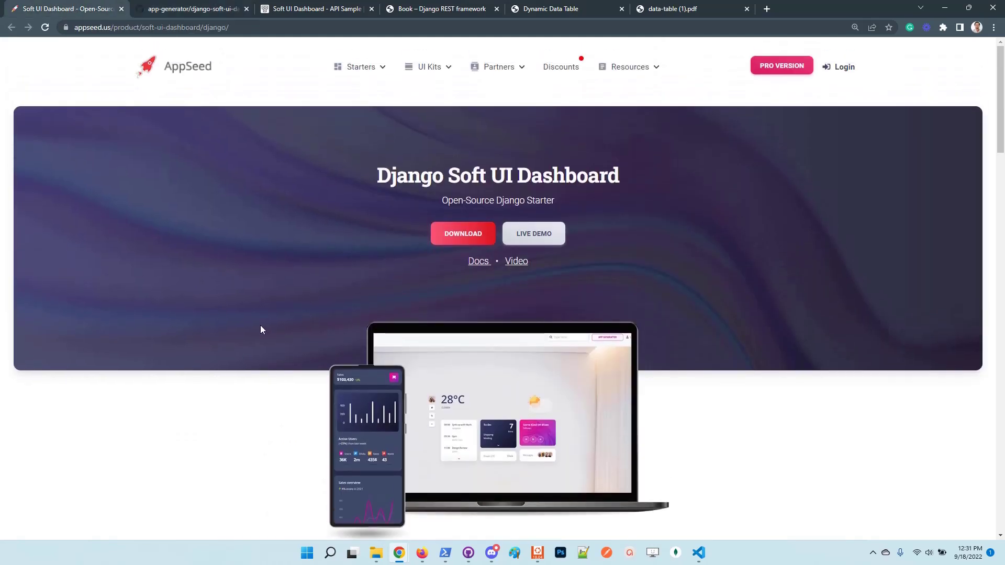
key("ctrl+minus")
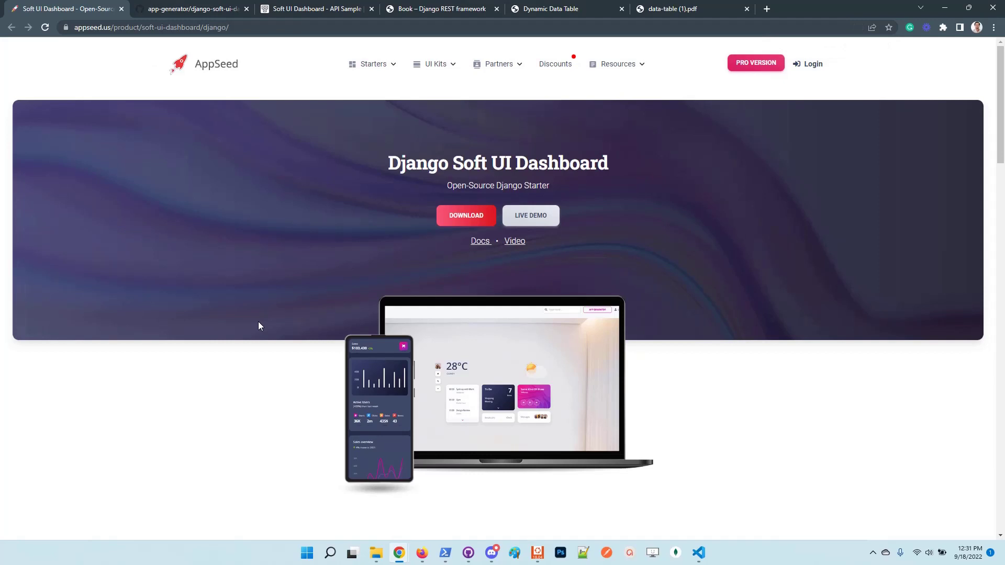
mouse_move(617, 65)
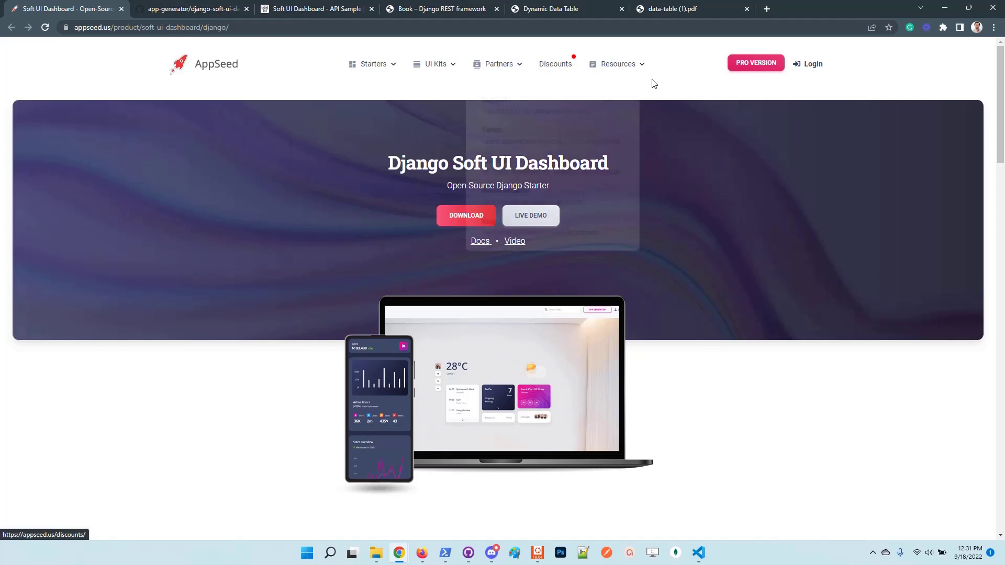
right_click(554, 105)
left_click(587, 114)
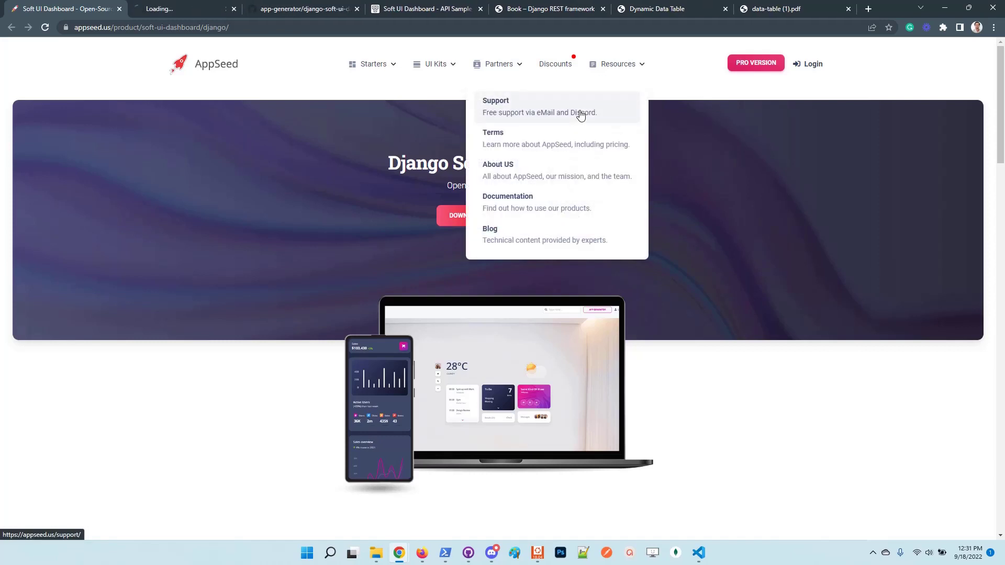
Highlight the support contact address on the Support page, then return to the product page.
left_click(201, 10)
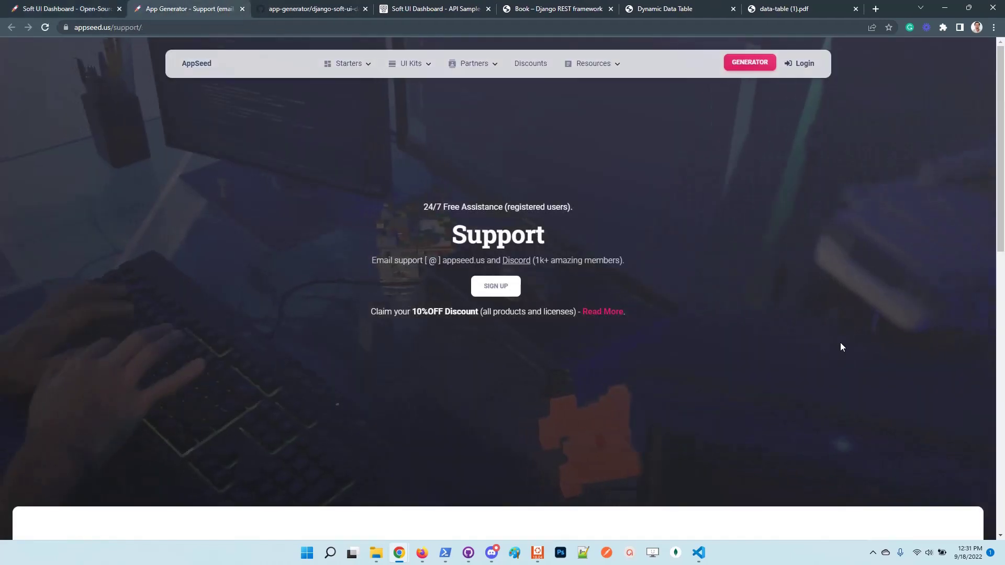
left_click_drag(403, 261, 465, 261)
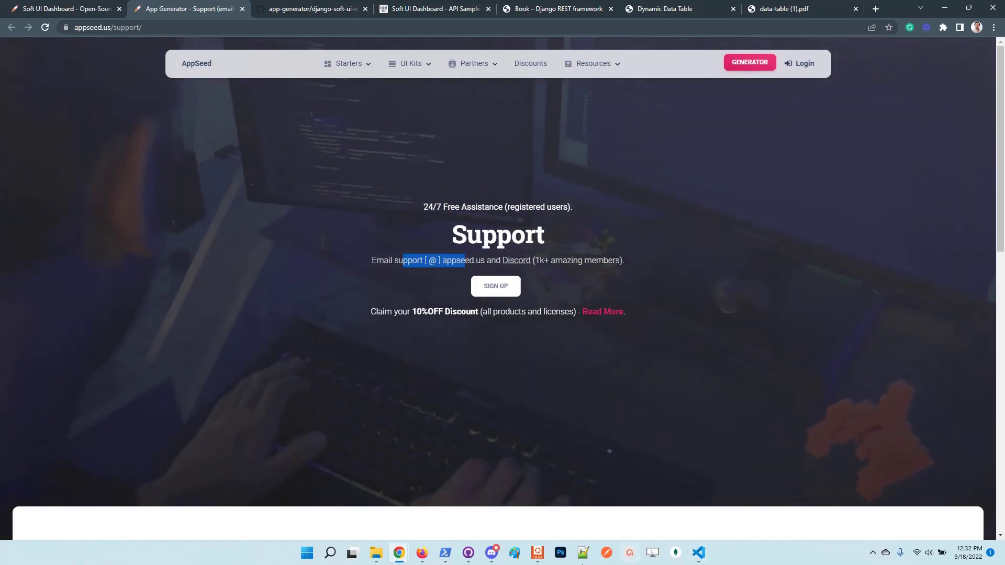
left_click(62, 8)
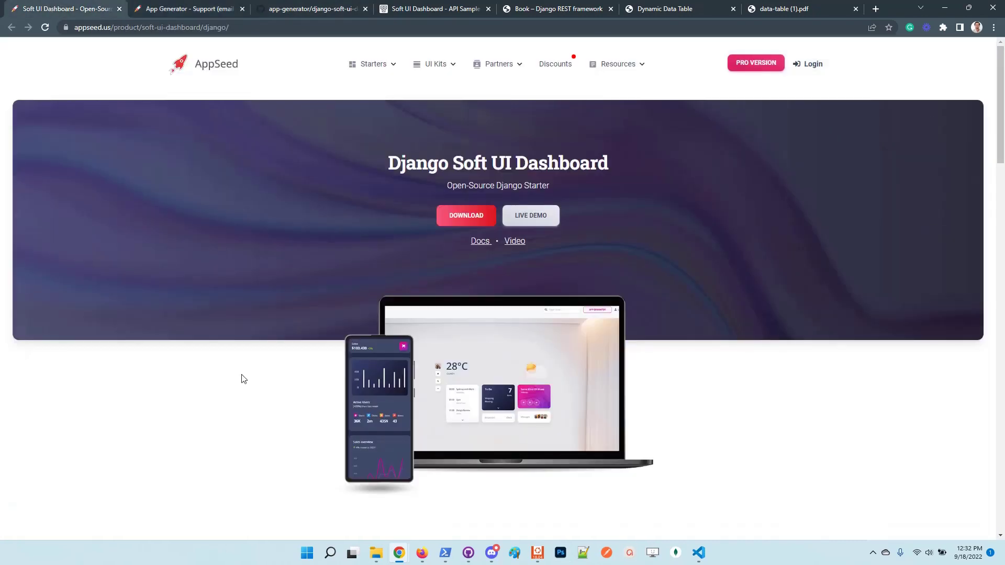